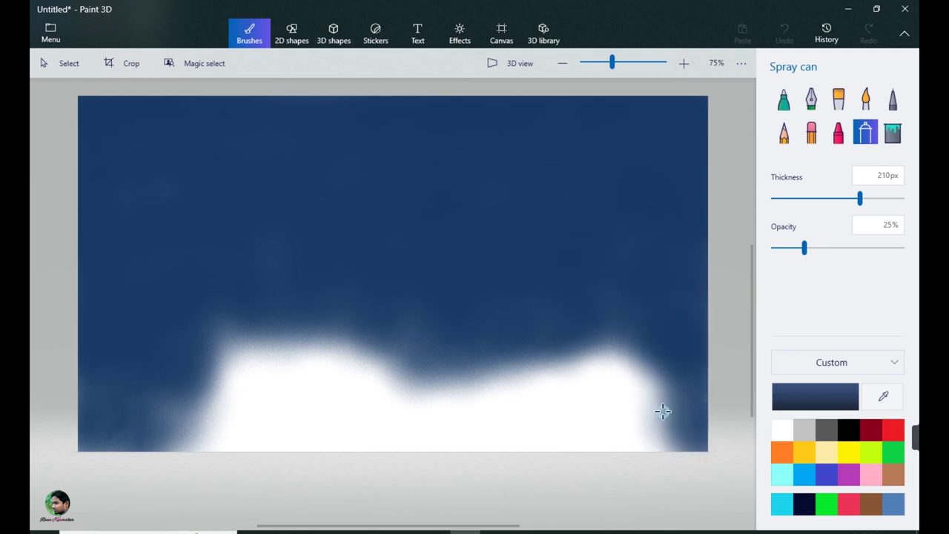
Step: Spray dark blue over the remaining white area with the 210 px Spray can at 25% opacity until the canvas is covered
drag(227, 346, 222, 348)
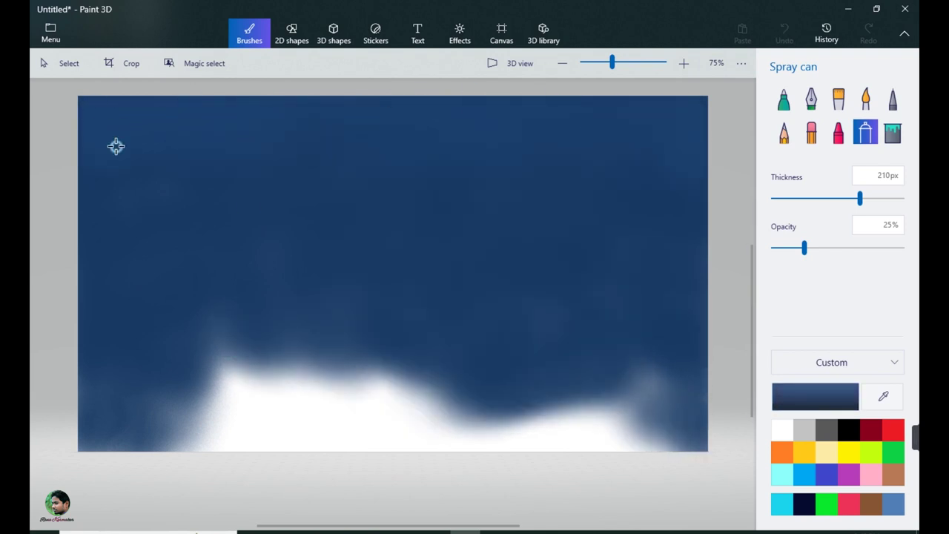
mouse_move(557, 153)
mouse_down()
mouse_move(310, 430)
mouse_move(239, 371)
mouse_move(387, 442)
mouse_move(511, 415)
mouse_move(486, 413)
mouse_up()
mouse_move(348, 440)
mouse_down()
mouse_move(590, 431)
mouse_move(704, 444)
mouse_up()
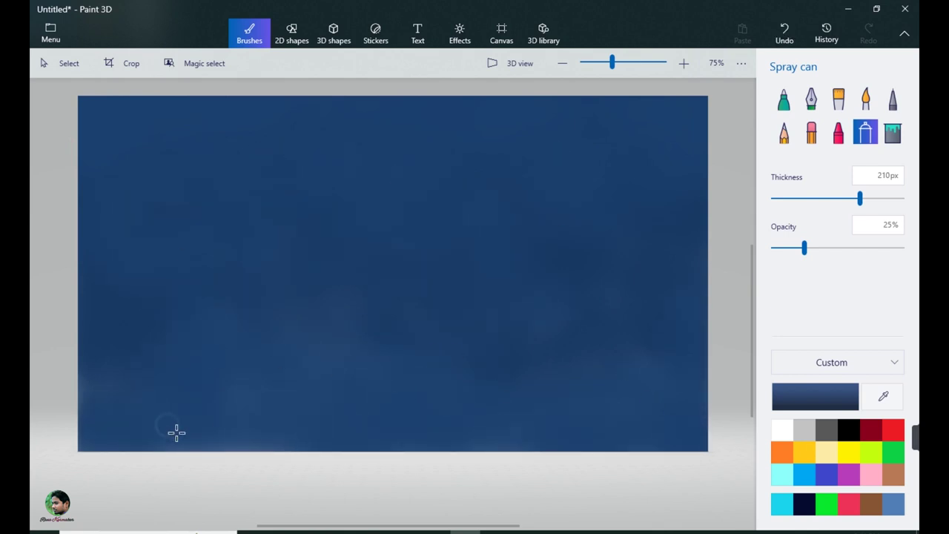
Step: Draw a straight horizon line across the full width of the lower canvas, 2 px thick in medium steel blue
click(291, 33)
click(783, 112)
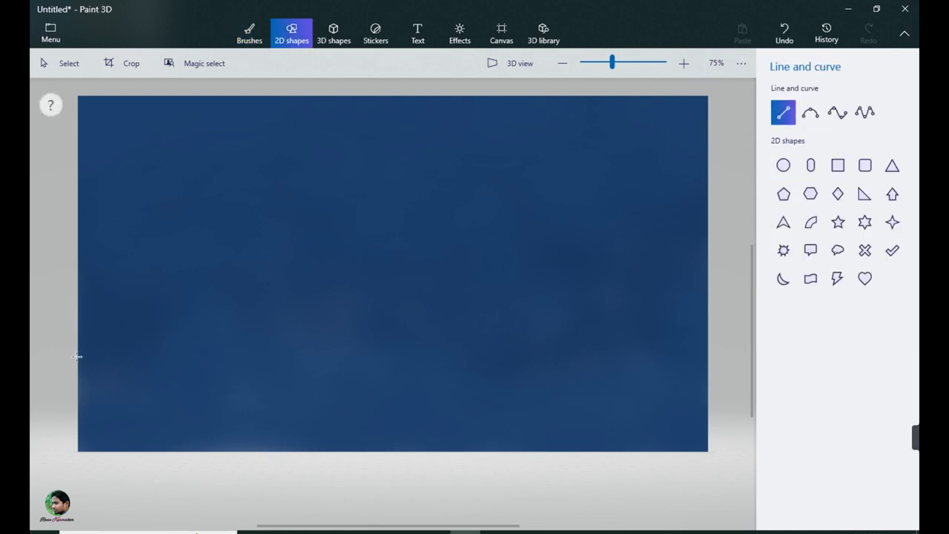
drag(78, 358, 714, 358)
drag(783, 176, 776, 184)
click(784, 123)
click(772, 209)
click(784, 123)
click(840, 240)
click(784, 122)
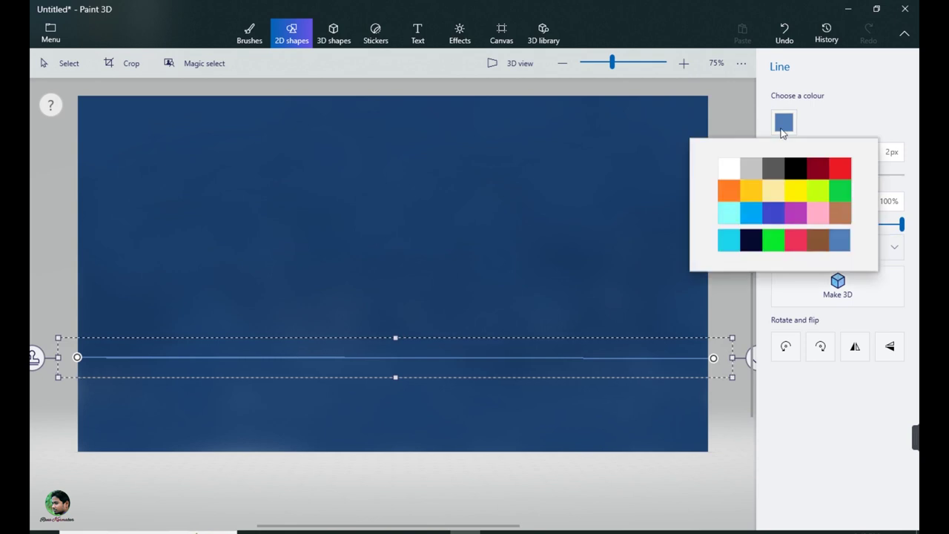
click(641, 253)
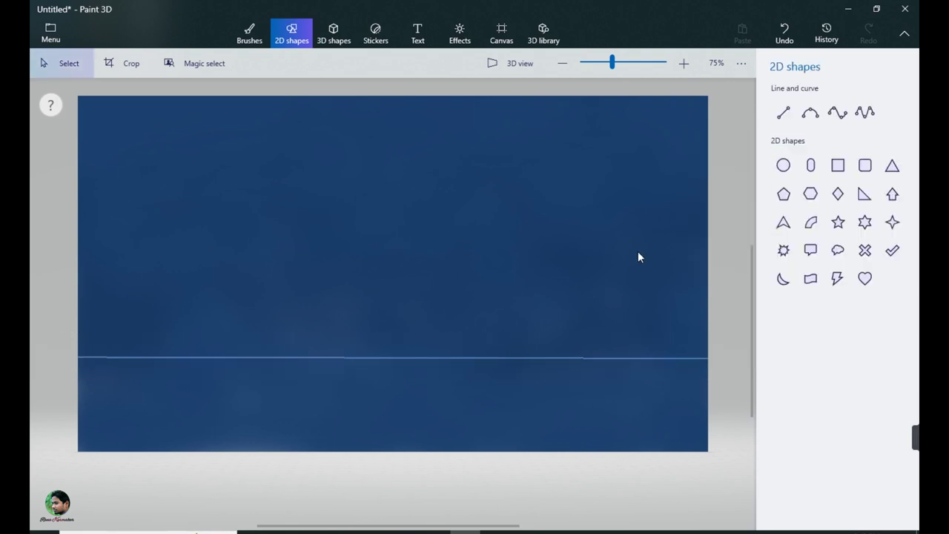
Step: Open a second Paint 3D window and start a new project
click(148, 531)
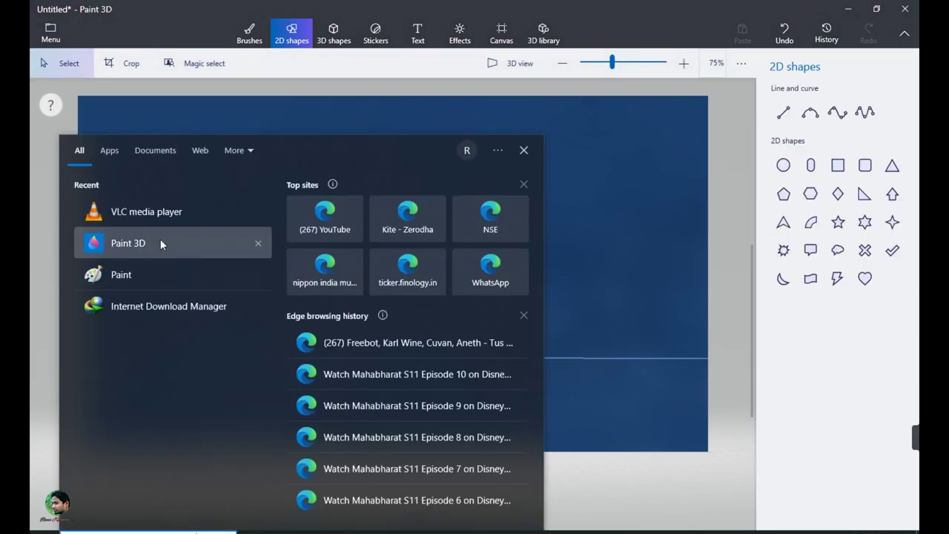
click(161, 245)
click(445, 201)
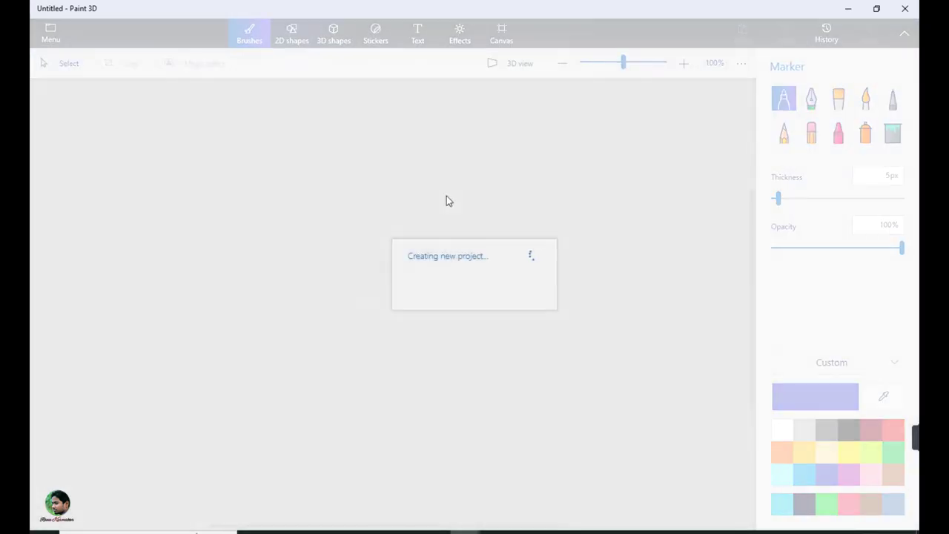
Step: Resize the new canvas to 1360 x 768 px and make it transparent
click(502, 35)
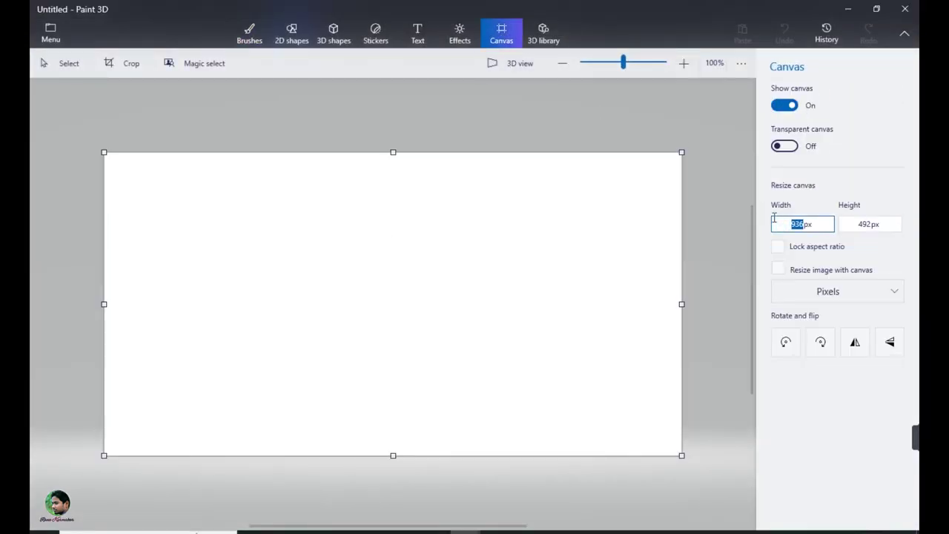
click(845, 225)
click(807, 405)
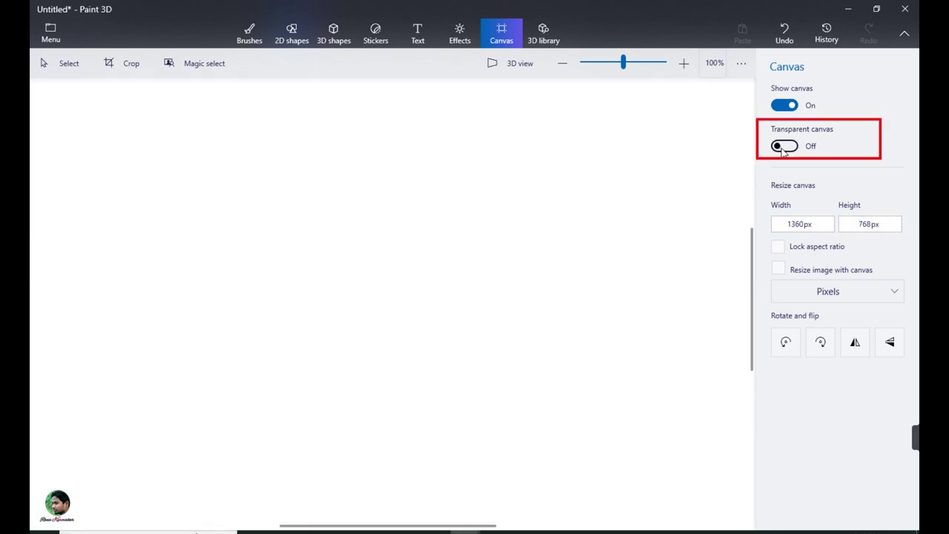
click(785, 146)
click(562, 63)
scroll(753, 237, down, 1)
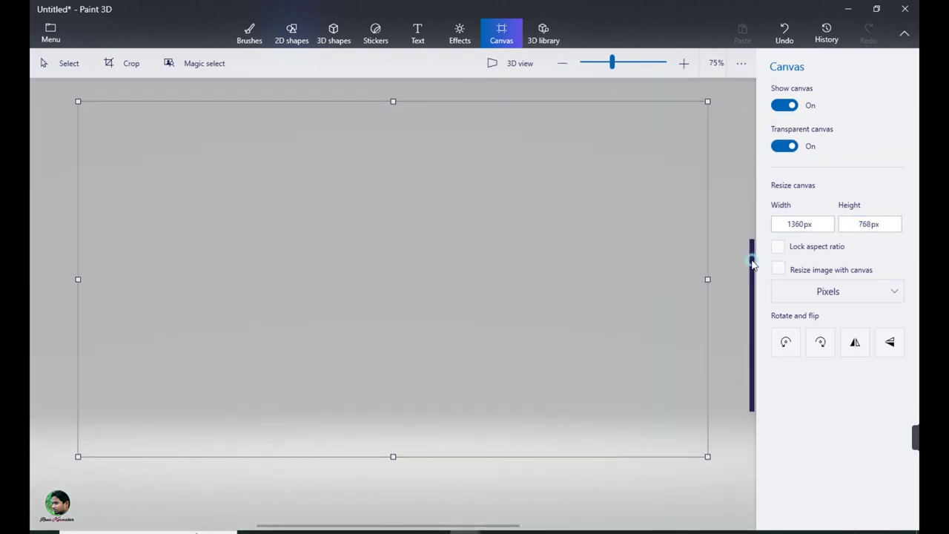
Step: Draw a large, solid white circle in the middle of the transparent canvas
click(249, 33)
click(295, 36)
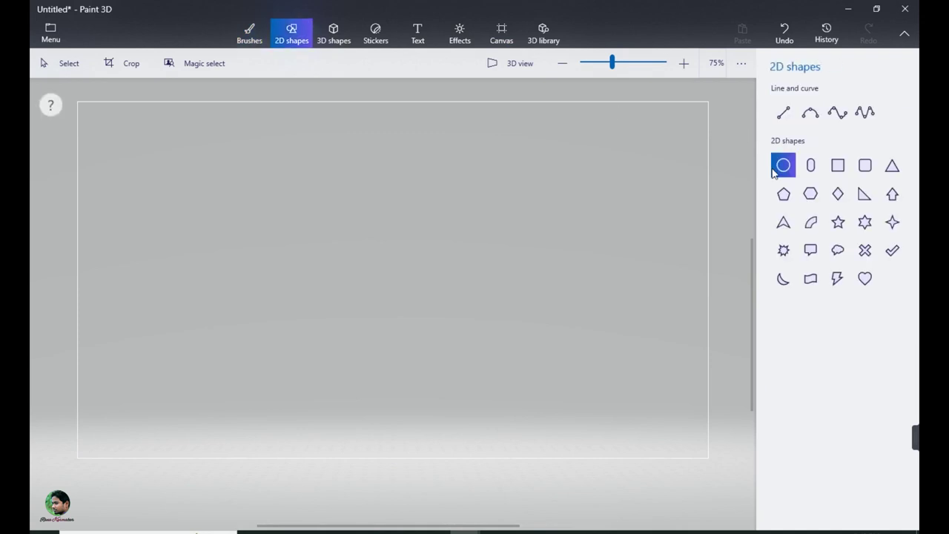
drag(291, 155, 586, 435)
drag(523, 345, 503, 334)
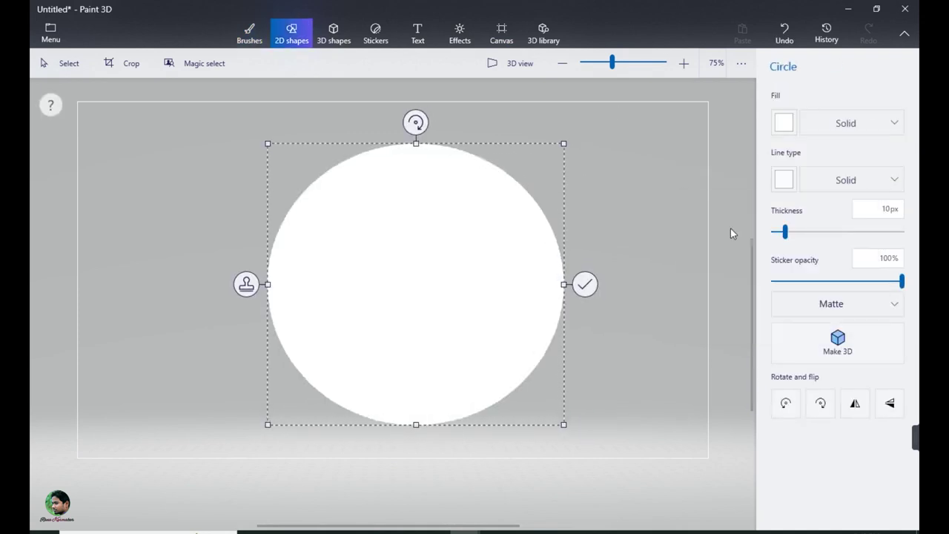
click(730, 234)
Step: Draw a red line 10 px thick across the lower part of the white circle, from edge to edge
click(783, 112)
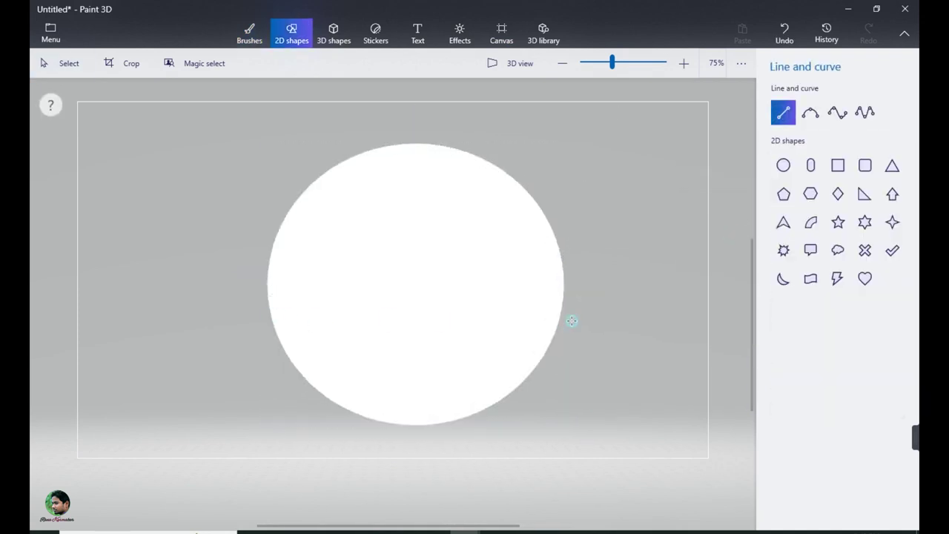
drag(556, 322, 272, 315)
click(783, 122)
click(867, 155)
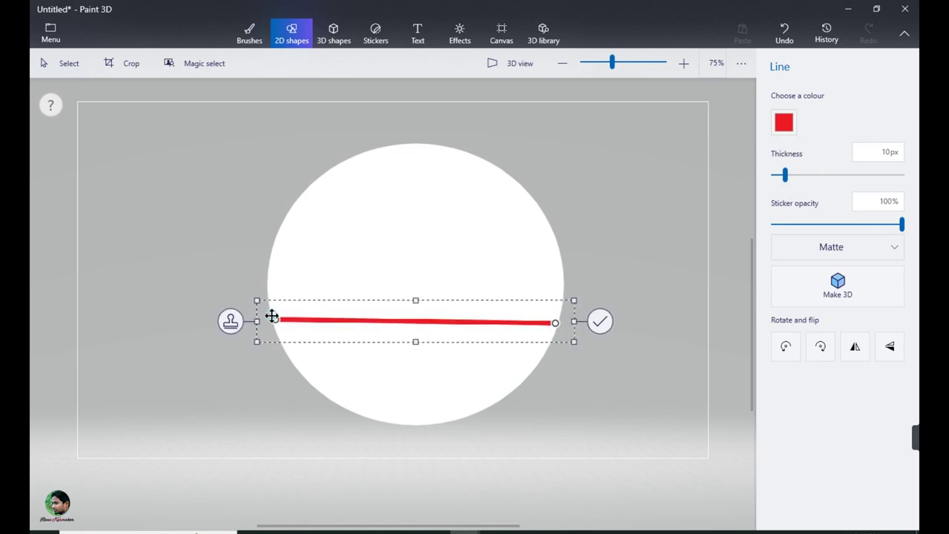
click(250, 33)
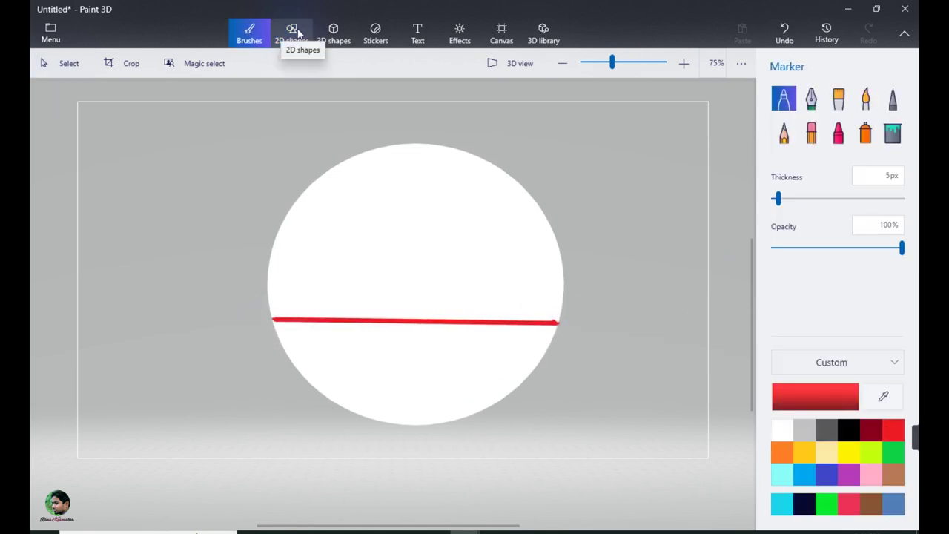
Step: Fill the circle red below the dividing line and yellow above it
click(893, 133)
click(415, 370)
click(849, 451)
click(416, 222)
Step: Spray the circle's yellow over the dividing line into the red area with a 75 px Spray can at very low opacity
click(865, 132)
click(779, 249)
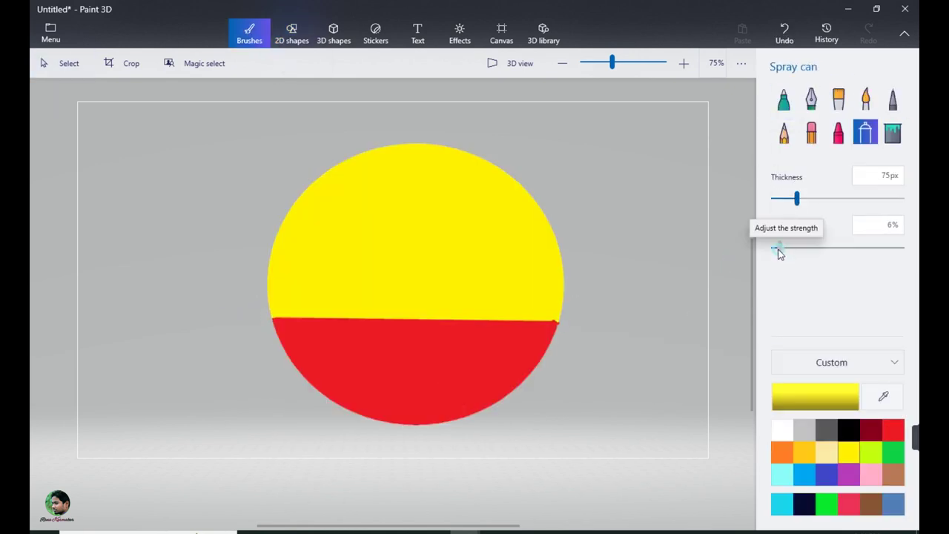
mouse_move(423, 320)
mouse_down()
mouse_move(473, 318)
mouse_move(312, 318)
mouse_move(530, 324)
mouse_move(403, 324)
mouse_move(497, 321)
mouse_up()
click(881, 398)
click(511, 289)
drag(780, 248, 783, 249)
mouse_move(450, 333)
mouse_down()
mouse_move(476, 321)
mouse_move(278, 320)
mouse_move(337, 326)
mouse_up()
mouse_move(451, 315)
mouse_down()
mouse_move(289, 316)
mouse_move(528, 319)
mouse_move(407, 346)
mouse_move(432, 333)
mouse_move(475, 358)
mouse_move(406, 334)
mouse_move(408, 360)
mouse_move(373, 334)
mouse_move(326, 339)
mouse_move(524, 337)
mouse_move(341, 351)
mouse_move(416, 370)
mouse_up()
Step: Sample the circle's red and spray it lightly along the border with the yellow to blend the two colours
click(882, 397)
click(481, 388)
mouse_move(517, 345)
mouse_down()
mouse_move(438, 368)
mouse_move(495, 366)
mouse_move(388, 381)
mouse_move(430, 367)
mouse_move(301, 338)
mouse_move(404, 367)
mouse_move(535, 341)
mouse_move(352, 348)
mouse_move(409, 353)
mouse_move(348, 309)
mouse_move(320, 340)
mouse_move(434, 372)
mouse_move(462, 337)
mouse_move(281, 317)
mouse_up()
drag(788, 247, 782, 247)
mouse_move(437, 379)
mouse_down()
mouse_move(366, 375)
mouse_move(533, 336)
mouse_move(375, 383)
mouse_move(312, 349)
mouse_move(302, 364)
mouse_move(405, 384)
mouse_move(441, 374)
mouse_move(398, 380)
mouse_up()
Step: Resample the red and spray it at 8% opacity across the blend and up both sides of the circle for a smooth gradient
key(i)
click(305, 361)
mouse_move(342, 369)
mouse_down()
mouse_move(406, 374)
mouse_move(539, 338)
mouse_up()
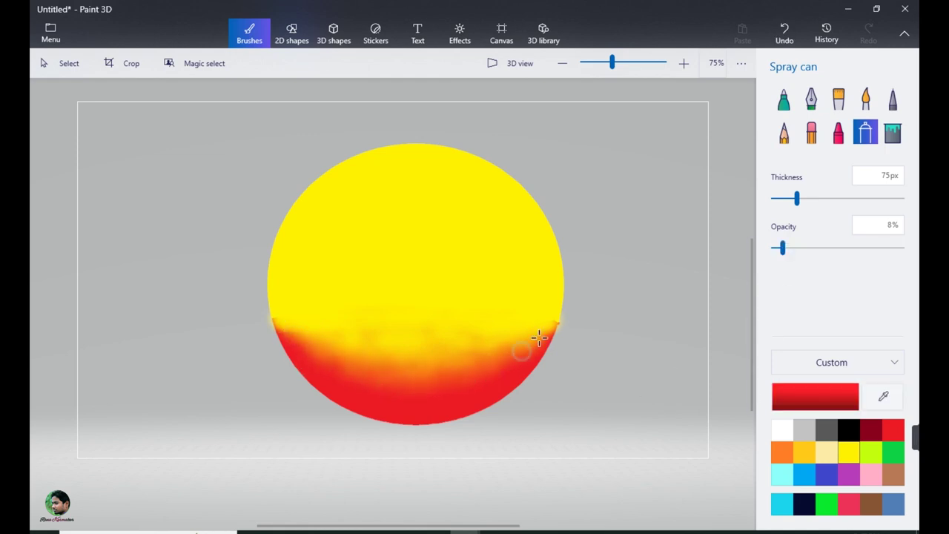
mouse_move(445, 371)
mouse_down()
mouse_move(548, 330)
mouse_move(498, 366)
mouse_move(545, 321)
mouse_move(454, 361)
mouse_move(317, 345)
mouse_move(444, 340)
mouse_move(515, 324)
mouse_move(453, 345)
mouse_move(553, 291)
mouse_up()
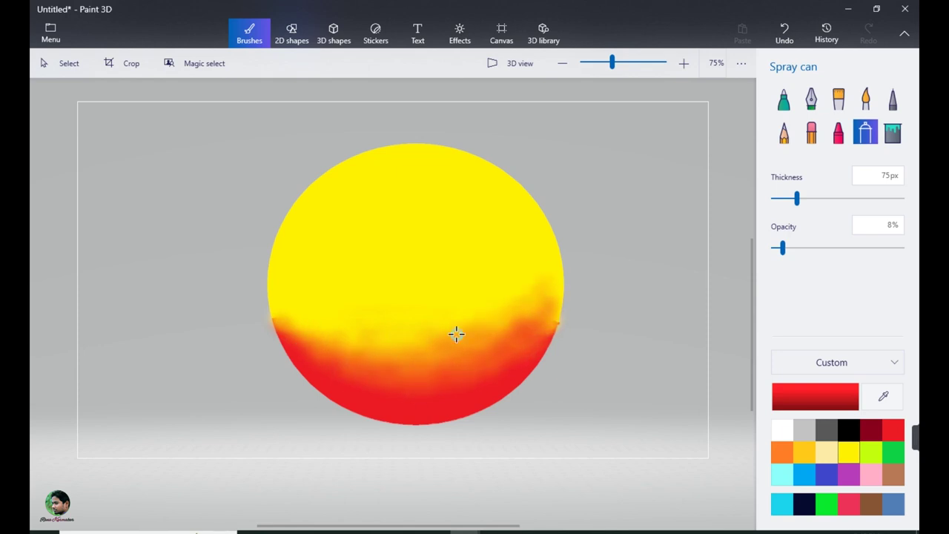
drag(405, 345, 484, 319)
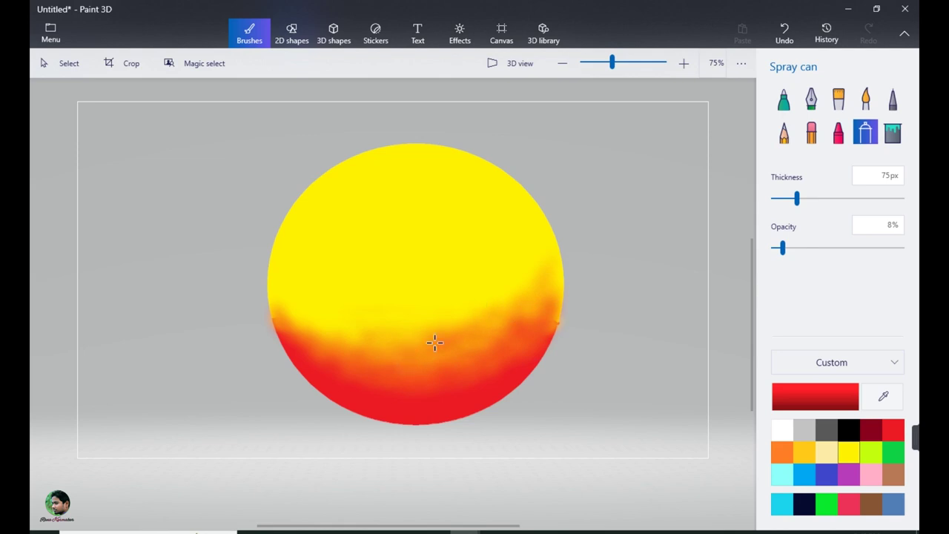
drag(530, 284, 481, 331)
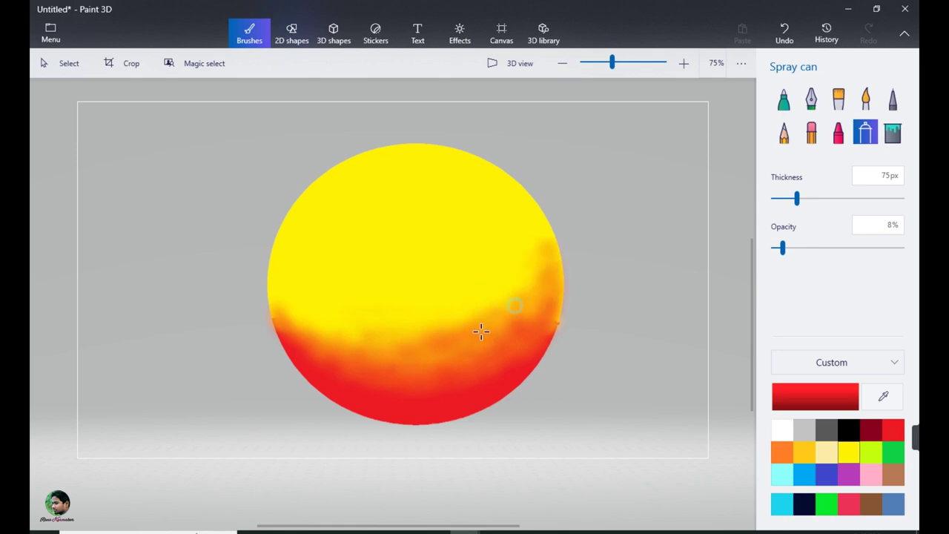
mouse_move(342, 336)
mouse_down()
mouse_move(272, 285)
mouse_move(276, 326)
mouse_move(334, 342)
mouse_move(318, 324)
mouse_move(409, 346)
mouse_move(348, 344)
mouse_up()
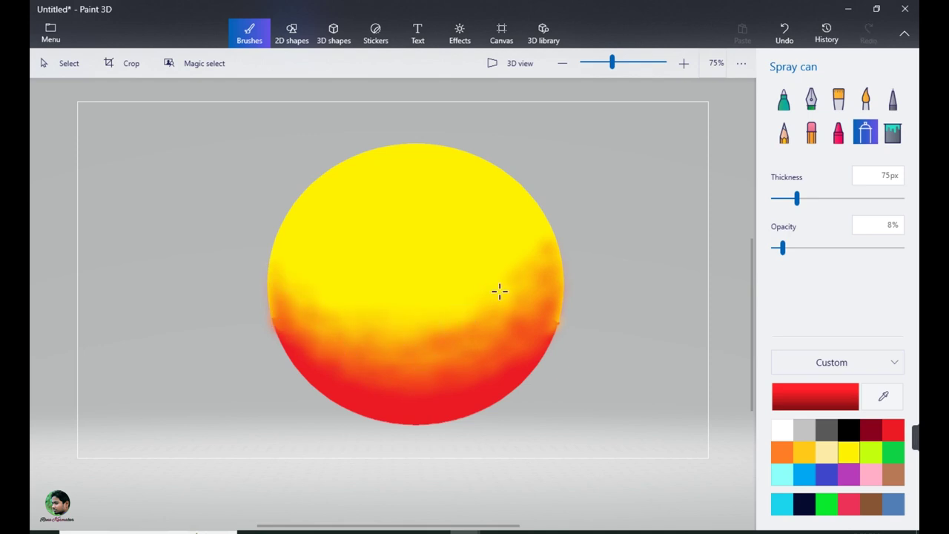
mouse_move(507, 293)
mouse_down()
mouse_move(470, 314)
mouse_move(342, 329)
mouse_up()
Step: Copy the area containing the shaded sun and paste it into the dark blue background painting
click(62, 63)
drag(184, 126, 643, 451)
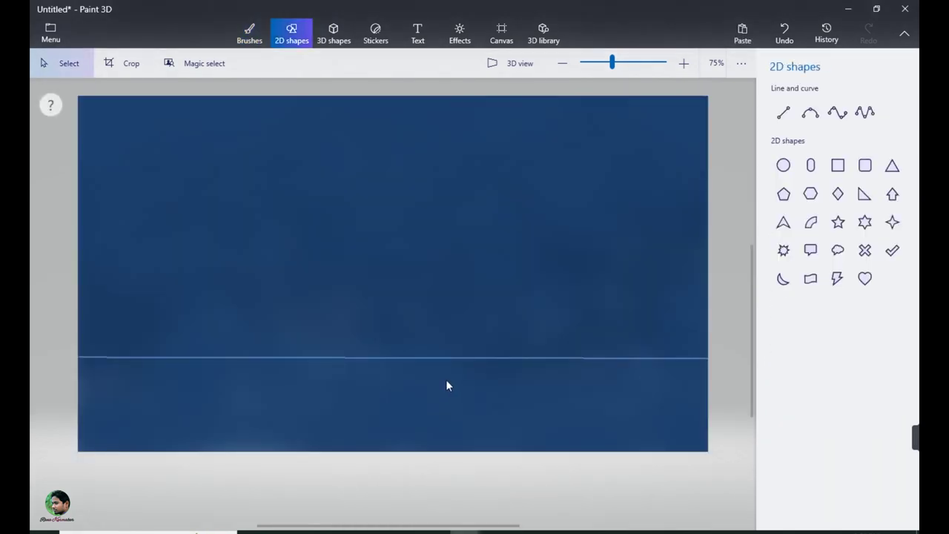
key(ctrl+v)
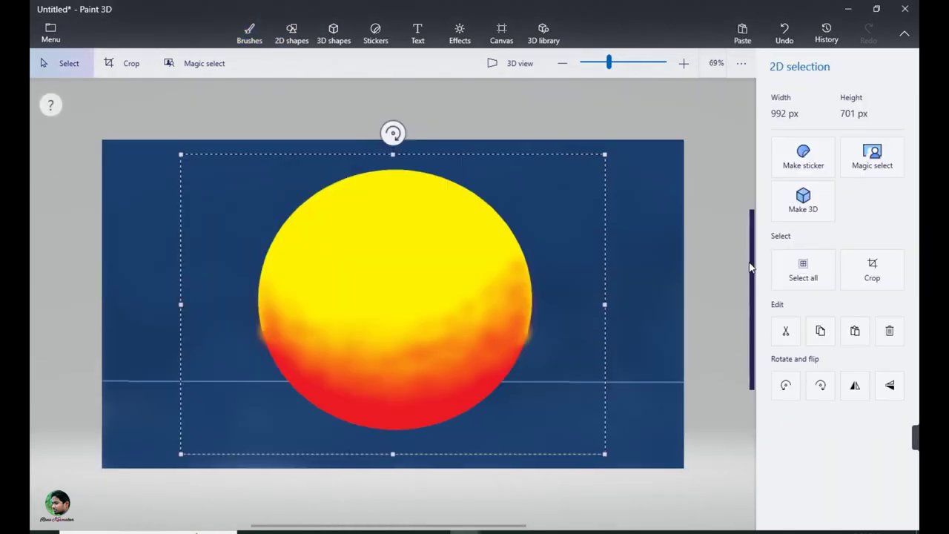
Step: Shrink the pasted sun to 851 x 587 px and position it so its lower edge dips just below the horizon line
drag(749, 264, 745, 304)
drag(606, 420, 544, 370)
mouse_move(511, 310)
mouse_down()
mouse_move(545, 320)
mouse_move(530, 316)
mouse_up()
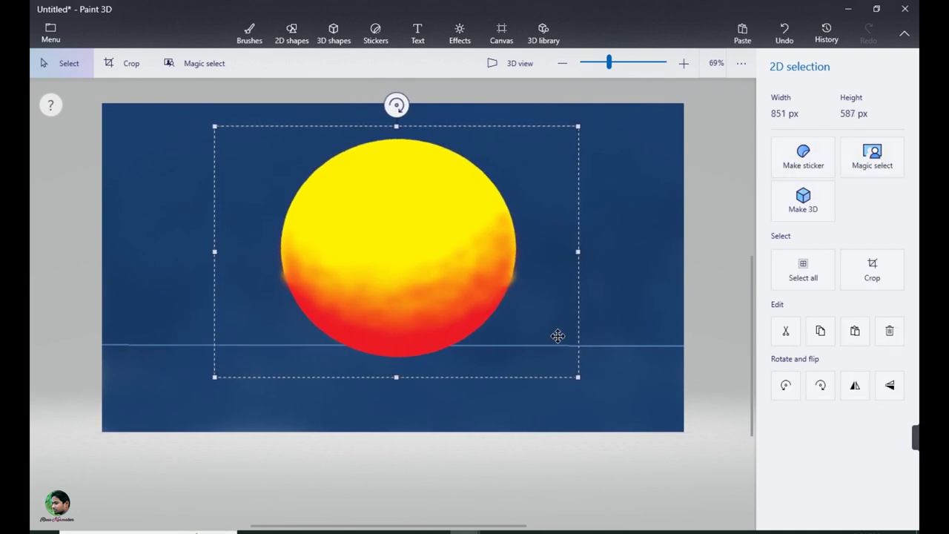
click(612, 360)
Step: Hide the sun's lower edge along the horizon by spraying dark blue over it at 121 px thickness and 25% opacity
click(254, 33)
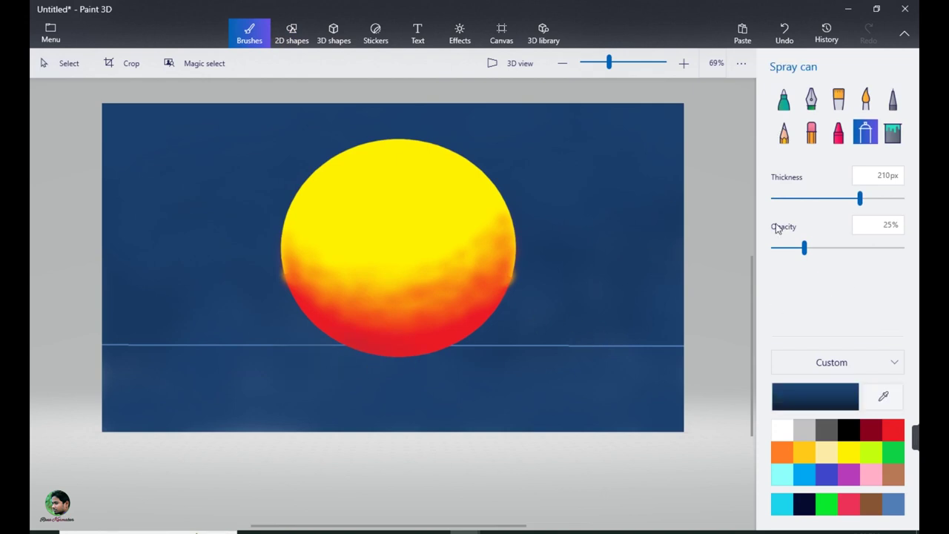
mouse_move(285, 349)
mouse_down()
mouse_move(445, 344)
mouse_move(382, 359)
mouse_move(395, 359)
mouse_move(416, 353)
mouse_move(366, 351)
mouse_move(490, 348)
mouse_up()
mouse_move(345, 347)
mouse_down()
mouse_move(312, 351)
mouse_move(481, 345)
mouse_move(326, 349)
mouse_move(364, 349)
mouse_up()
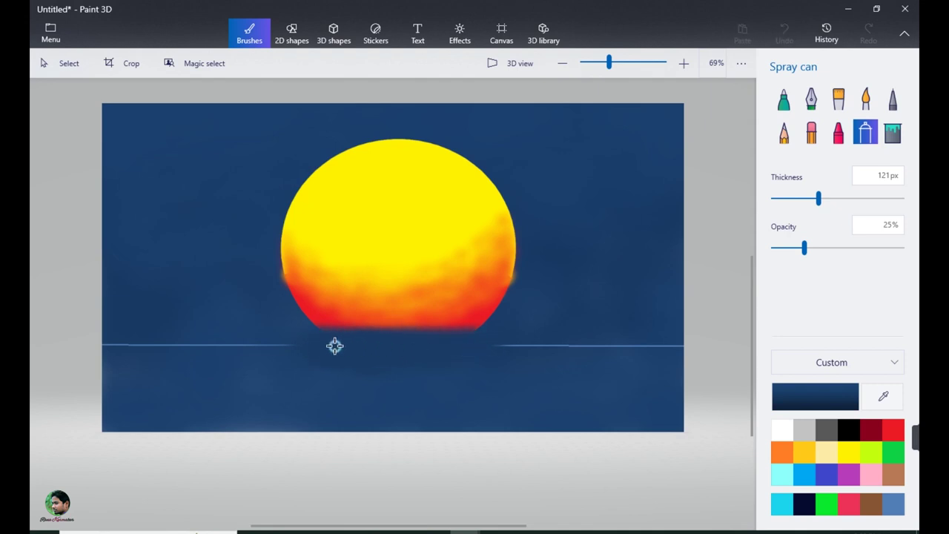
Step: Choose a darker greyish blue and paint cloud streaks in the upper-left sky with the Watercolour brush at 12 px and 75% opacity
click(816, 397)
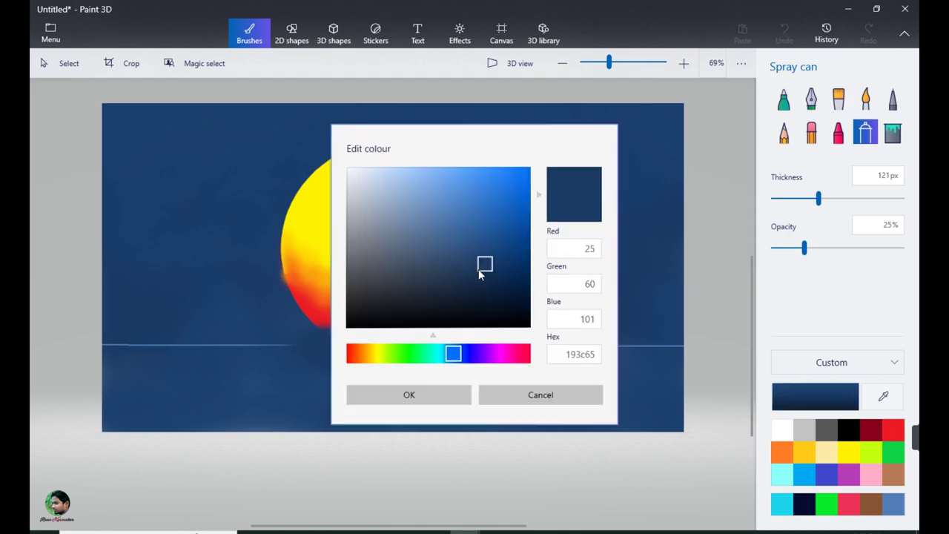
click(436, 280)
click(408, 394)
click(867, 101)
drag(784, 200, 778, 204)
drag(111, 150, 188, 154)
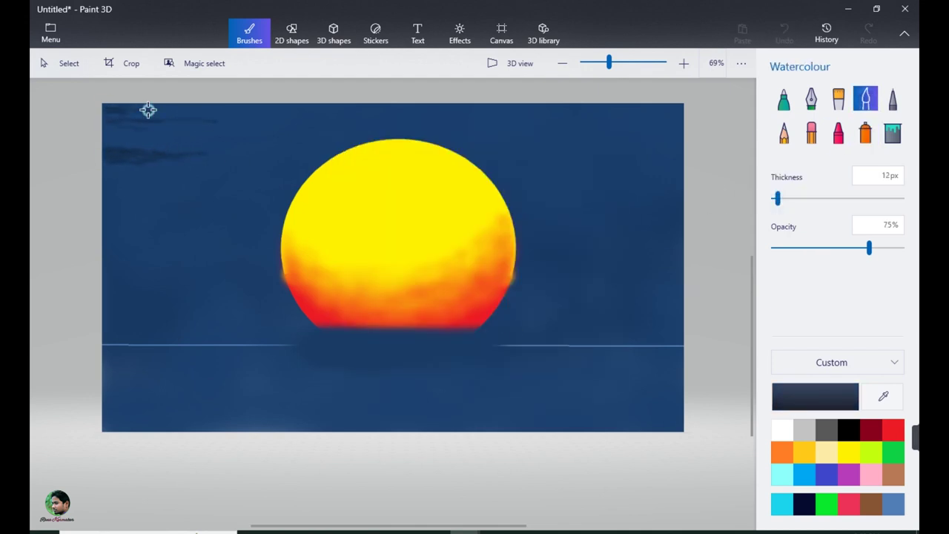
mouse_move(148, 109)
mouse_down()
mouse_move(214, 123)
mouse_move(131, 114)
mouse_move(235, 125)
mouse_move(100, 120)
mouse_move(154, 128)
mouse_up()
drag(285, 123, 289, 123)
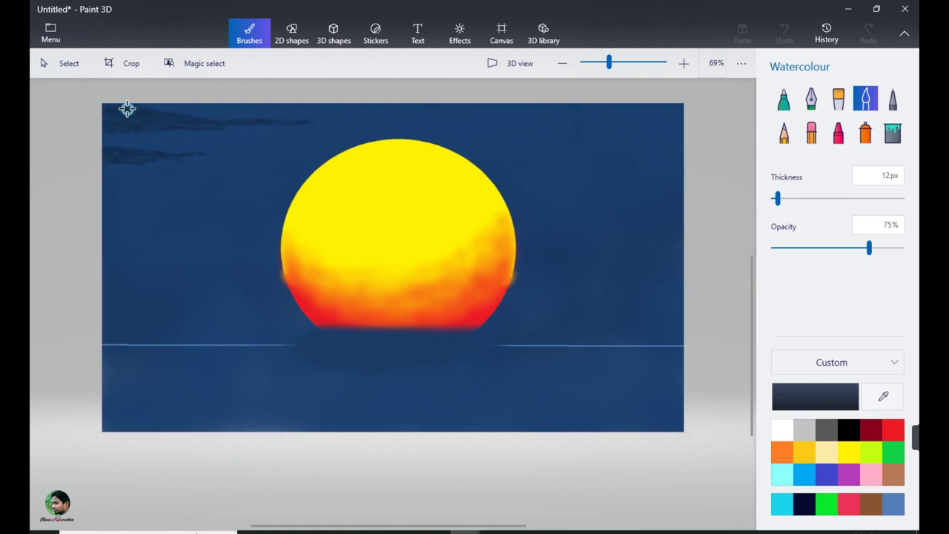
drag(272, 152, 297, 152)
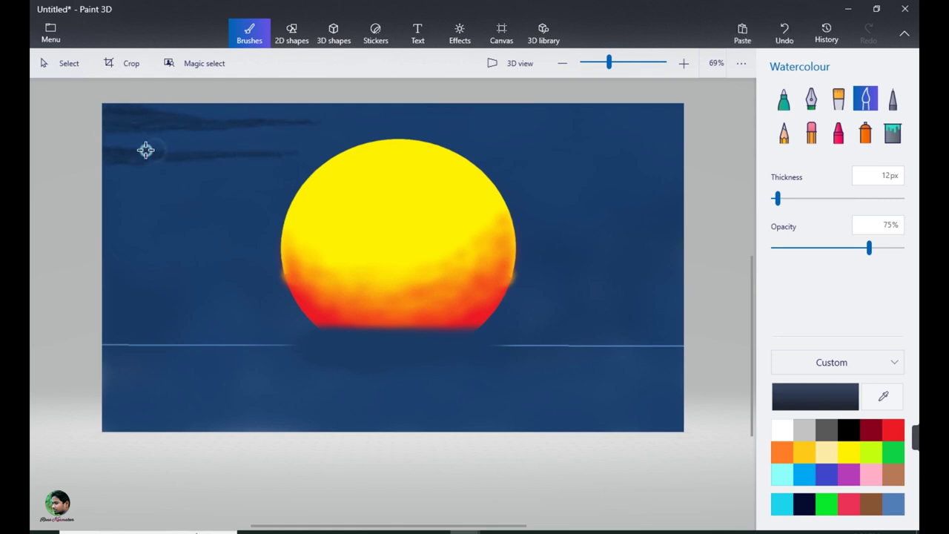
drag(136, 143, 267, 151)
Step: Paint fainter cloud streaks at 41% opacity in the sky left of the sun and at mid-height right of it
mouse_move(109, 241)
mouse_down()
mouse_move(178, 246)
mouse_move(212, 216)
mouse_up()
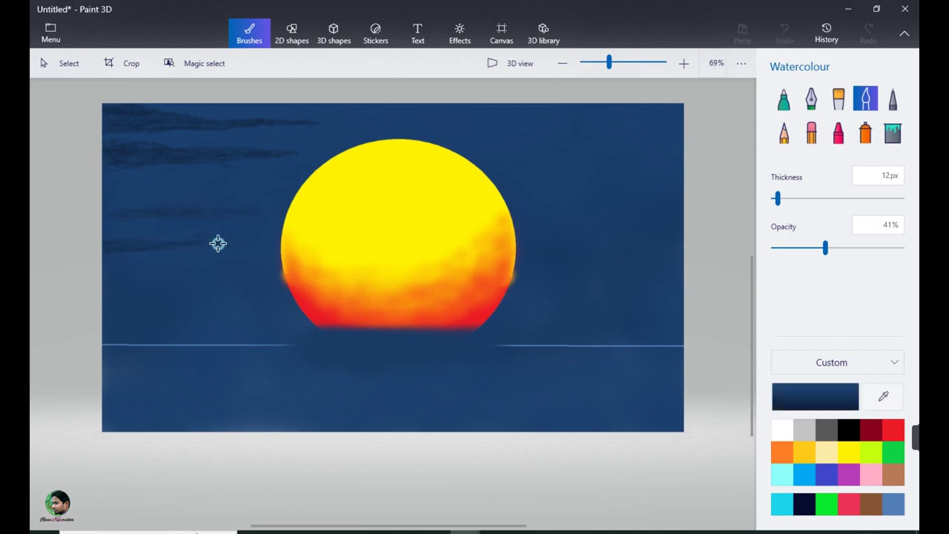
drag(136, 208, 202, 210)
mouse_move(131, 243)
mouse_down()
mouse_move(122, 237)
mouse_move(156, 239)
mouse_up()
key(alt)
drag(663, 252, 539, 256)
drag(679, 256, 573, 259)
Step: Brush over the upper-left cloud streaks at 41% opacity to soften them
mouse_move(319, 126)
mouse_down()
mouse_move(133, 131)
mouse_move(316, 127)
mouse_move(155, 126)
mouse_up()
drag(139, 162, 283, 124)
drag(178, 163, 215, 163)
Step: Sample the dark cloud colour and paint 12 px streaks at 54% opacity in the upper-right sky and above the sun
click(882, 397)
click(129, 112)
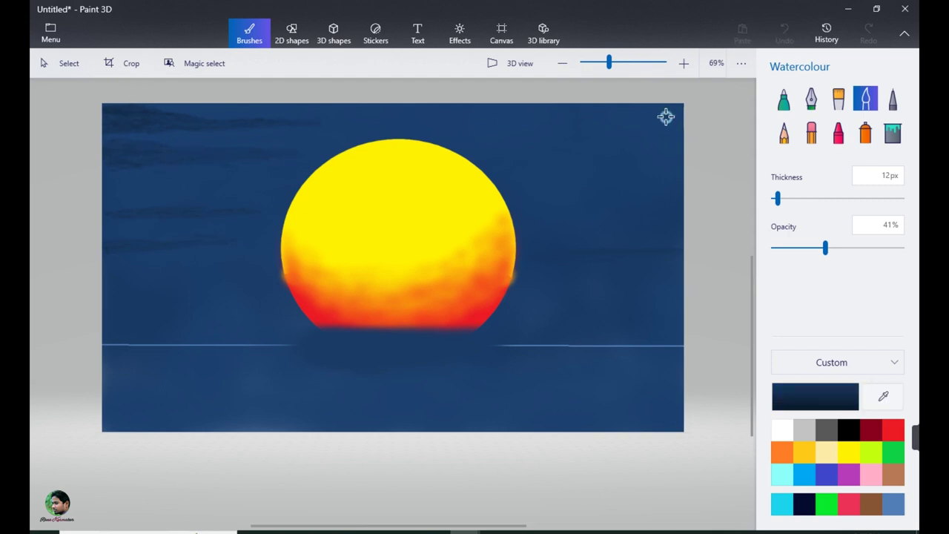
drag(826, 248, 842, 247)
mouse_move(598, 120)
mouse_down()
mouse_move(678, 117)
mouse_move(504, 138)
mouse_up()
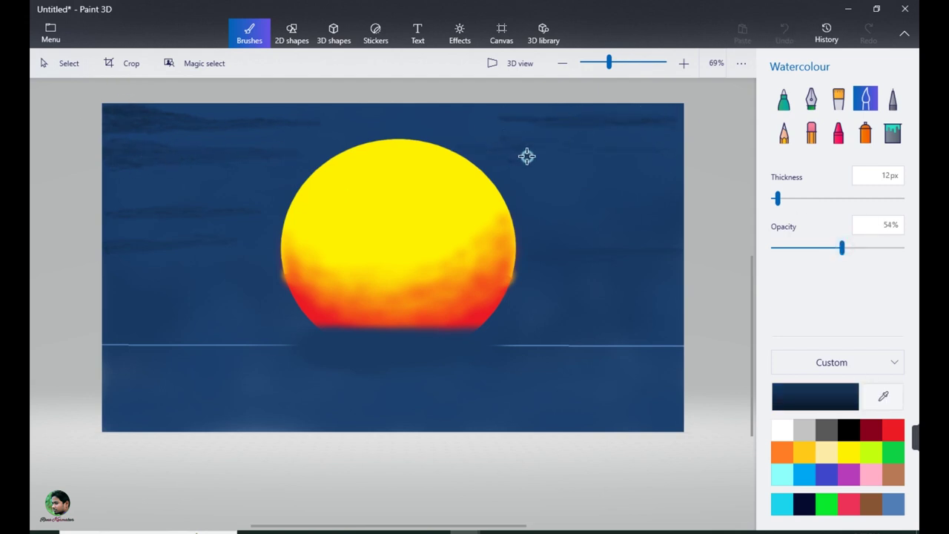
mouse_move(586, 143)
mouse_down()
mouse_move(615, 152)
mouse_move(548, 146)
mouse_move(634, 145)
mouse_up()
drag(523, 172, 648, 170)
drag(465, 128, 431, 129)
drag(415, 115, 357, 115)
Step: Mix a darker greyish blue and spray a dark band along the horizon with the Spray can at 133 px and 48% opacity
click(788, 395)
click(406, 402)
click(865, 133)
click(800, 198)
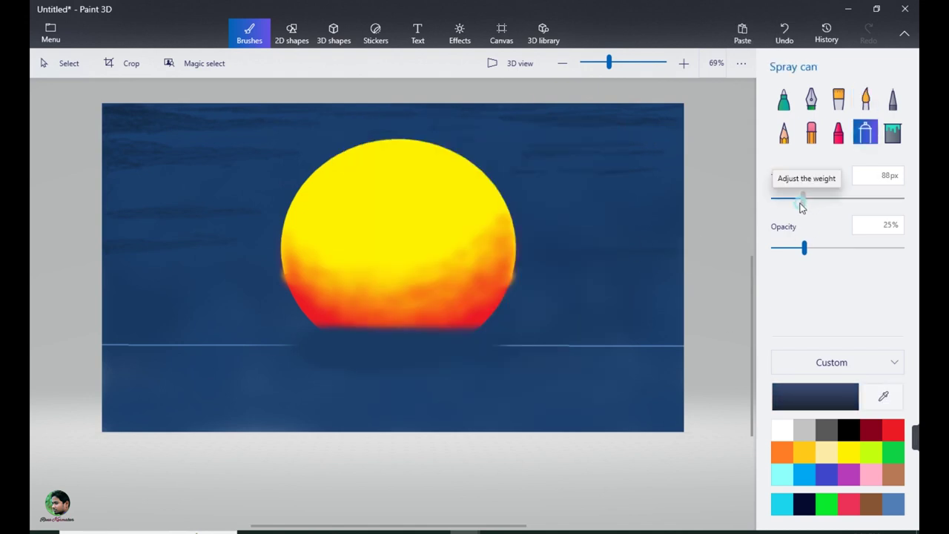
mouse_move(138, 356)
mouse_down()
mouse_move(122, 353)
mouse_move(289, 343)
mouse_up()
drag(809, 199, 824, 199)
drag(271, 346, 190, 345)
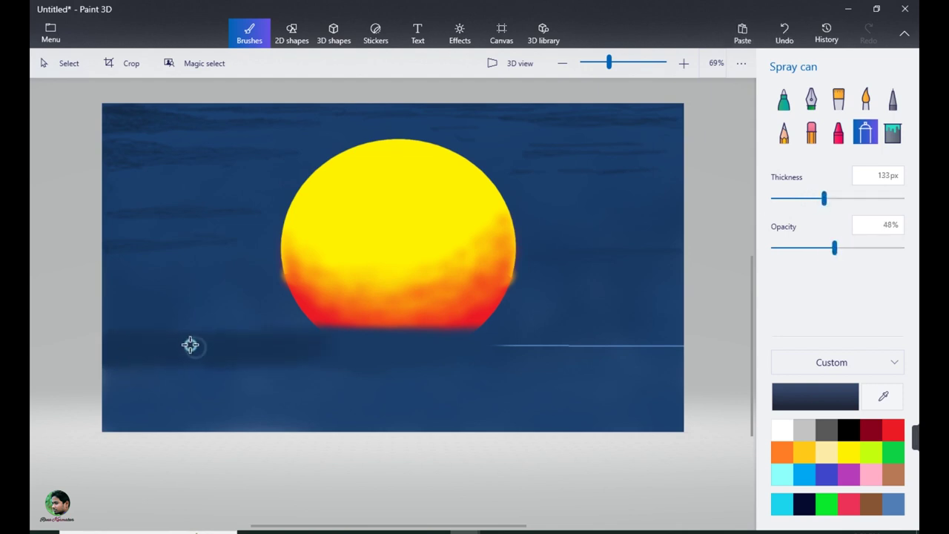
drag(422, 347, 682, 345)
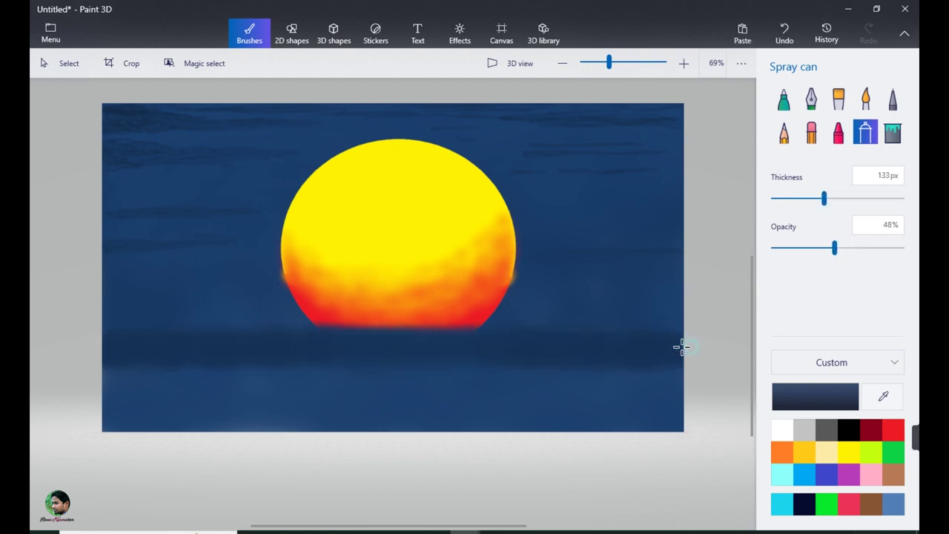
click(125, 353)
Step: Draw a thin light-blue straight line across the full canvas width along the middle of the dark horizon band
click(291, 33)
drag(102, 347, 688, 346)
click(784, 122)
click(799, 193)
click(783, 124)
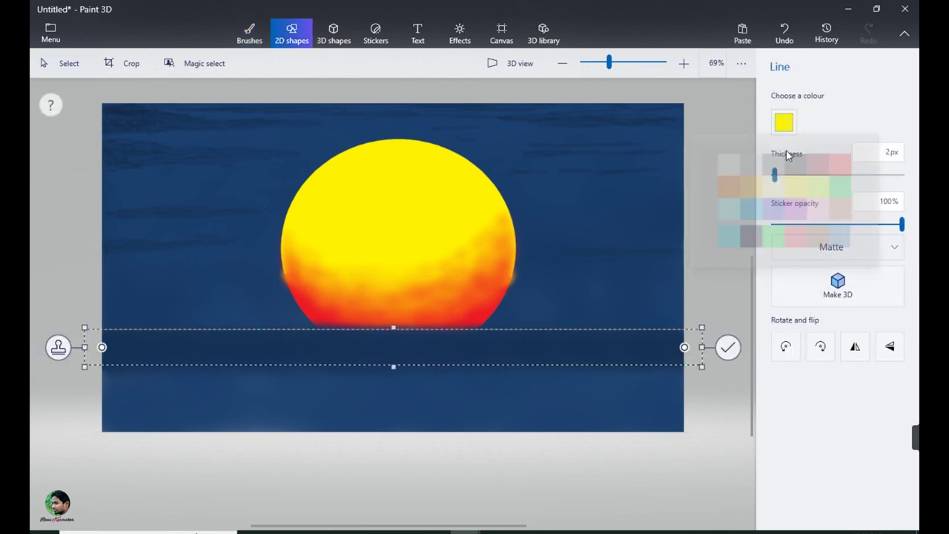
click(797, 191)
mouse_move(775, 175)
mouse_down()
mouse_move(789, 175)
mouse_move(772, 175)
mouse_up()
click(739, 247)
key(ctrl+1)
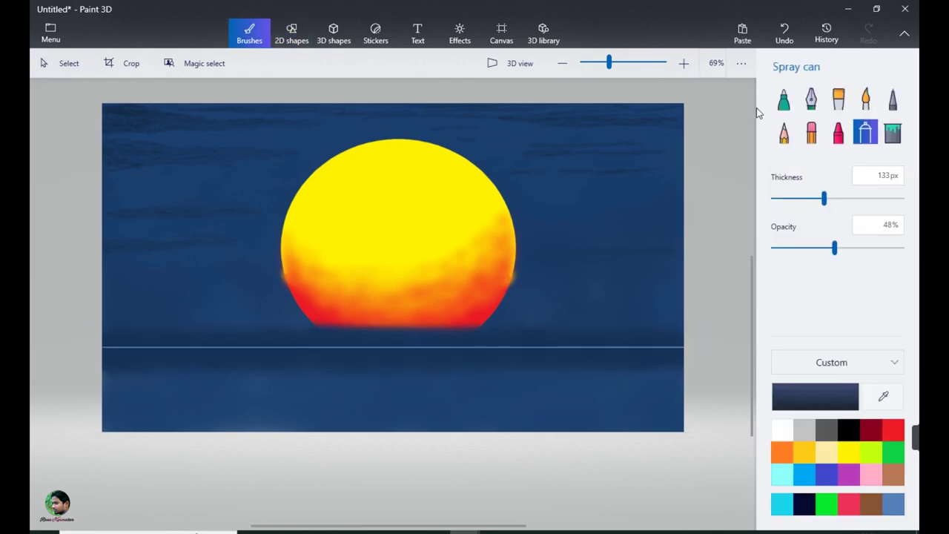
Step: Sample the blue of the water and draw fine ripples just below the horizon with the Marker at 1 px and 81% opacity
click(784, 97)
click(290, 384)
drag(778, 198, 773, 198)
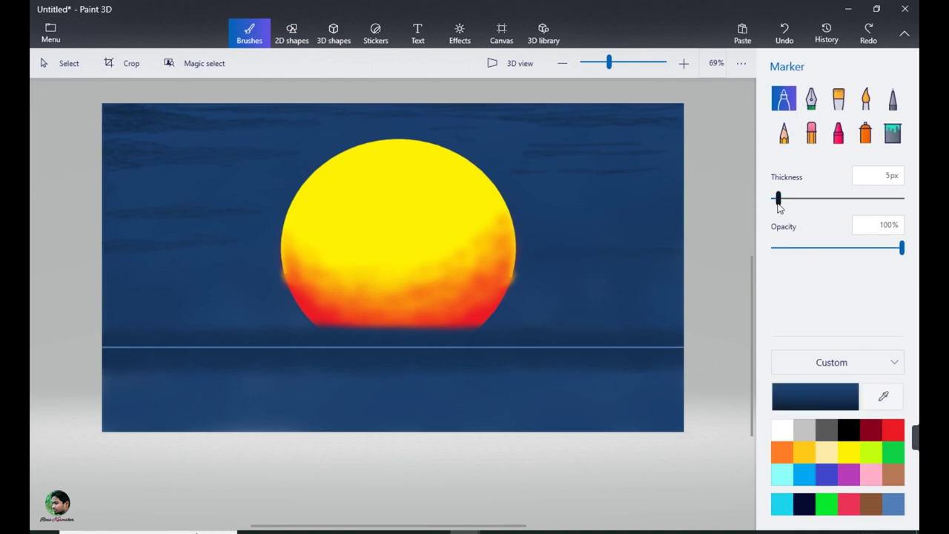
drag(902, 248, 812, 247)
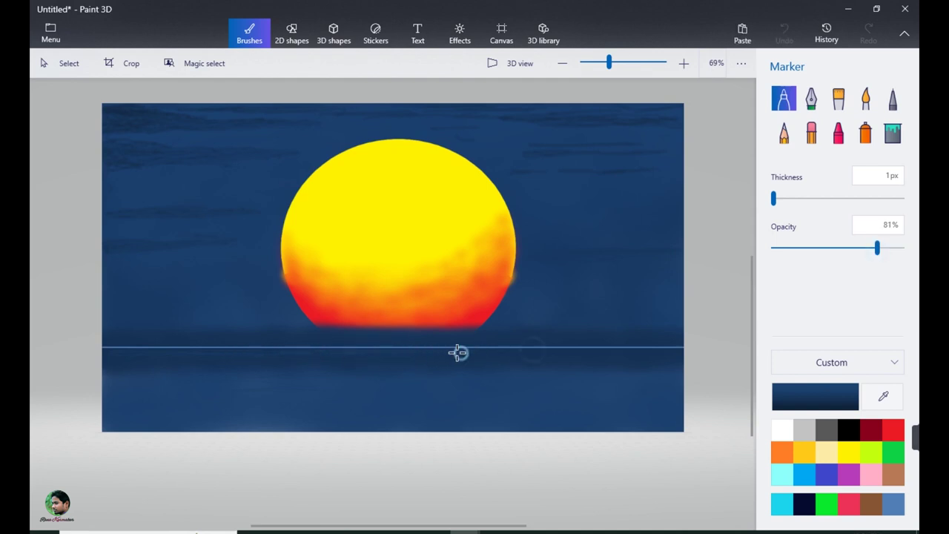
drag(457, 353, 563, 353)
mouse_move(631, 354)
mouse_down()
mouse_move(370, 357)
mouse_move(466, 371)
mouse_move(200, 363)
mouse_up()
mouse_move(551, 358)
mouse_down()
mouse_move(690, 354)
mouse_move(571, 373)
mouse_move(586, 373)
mouse_up()
Step: Sample the sun's red and draw a tapering reflection of horizontal 1 px streaks at 81% opacity below the sun
click(883, 398)
click(467, 316)
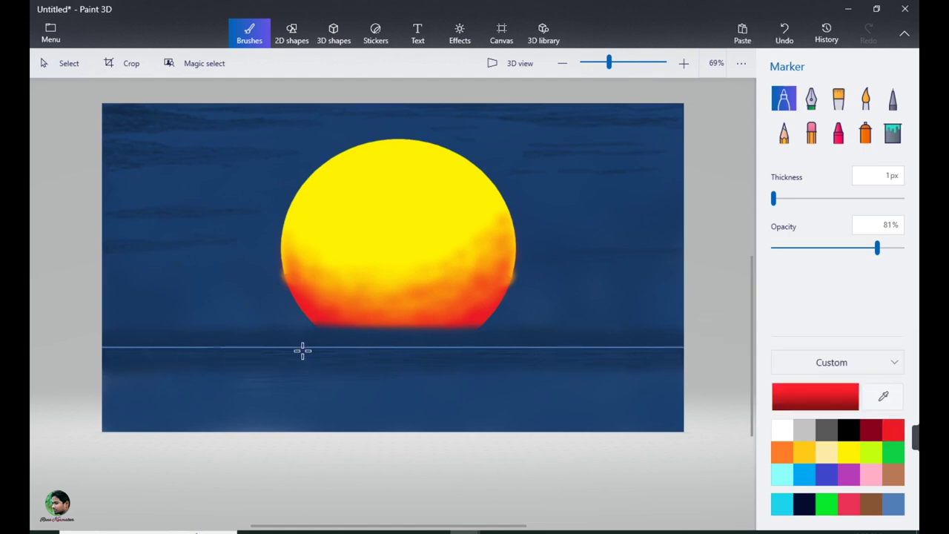
drag(372, 348, 523, 347)
drag(261, 348, 474, 354)
mouse_move(454, 355)
mouse_down()
mouse_move(489, 353)
mouse_move(413, 355)
mouse_up()
mouse_move(275, 355)
mouse_down()
mouse_move(515, 356)
mouse_move(337, 363)
mouse_move(438, 364)
mouse_move(394, 381)
mouse_move(450, 371)
mouse_move(402, 350)
mouse_up()
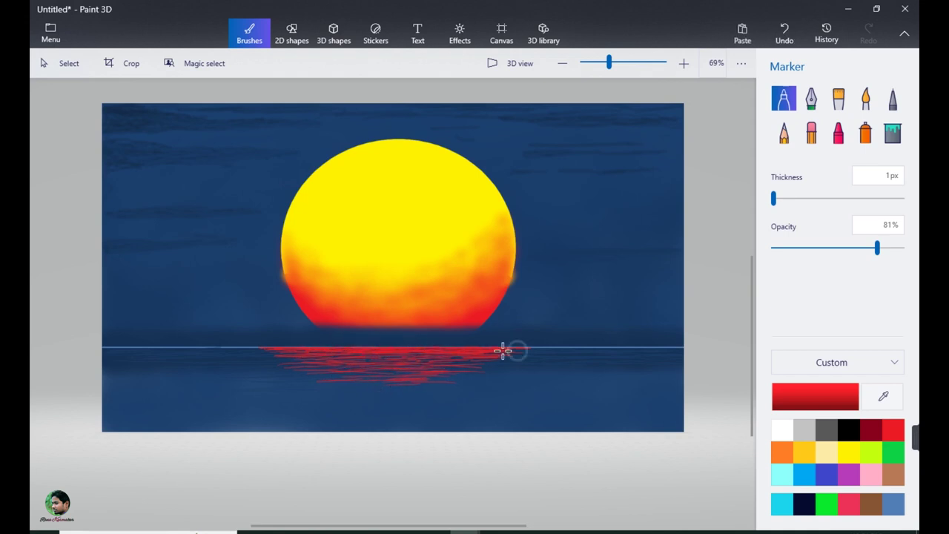
mouse_move(502, 349)
mouse_down()
mouse_move(316, 358)
mouse_move(483, 361)
mouse_move(402, 371)
mouse_move(415, 390)
mouse_move(434, 373)
mouse_move(414, 368)
mouse_up()
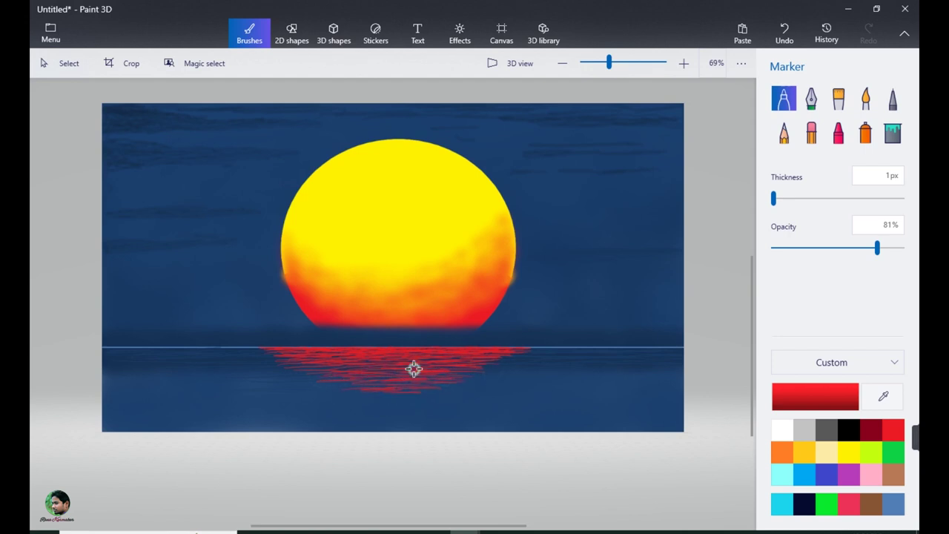
Step: Mix a medium blue and draw 1 px Marker strokes at 40% opacity on the water right of the red reflection
click(882, 397)
click(526, 355)
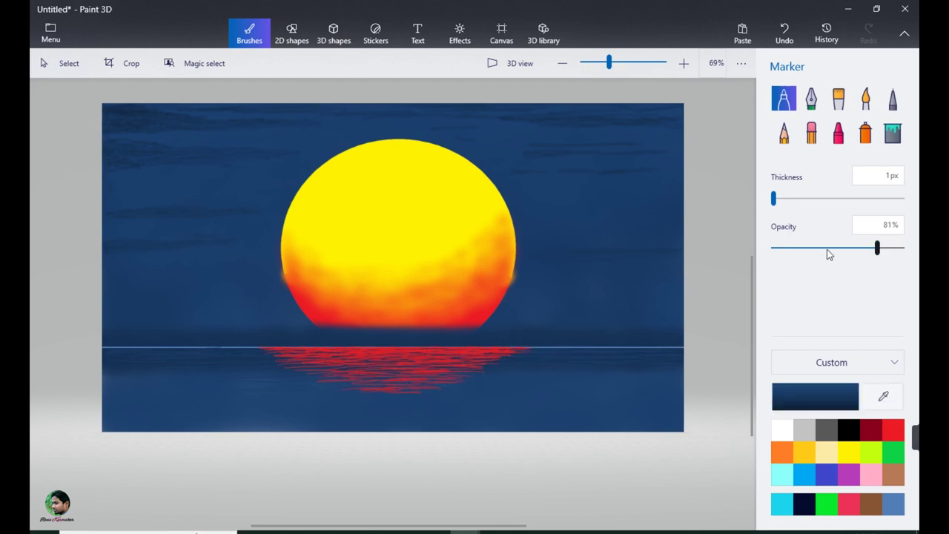
drag(830, 254, 824, 253)
click(790, 400)
click(485, 256)
click(453, 396)
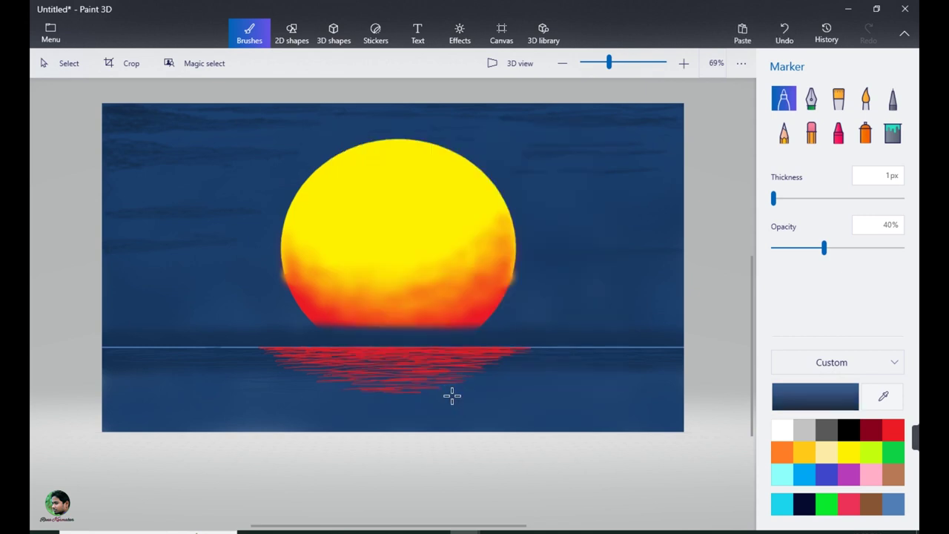
mouse_move(593, 351)
mouse_down()
mouse_move(611, 349)
mouse_move(564, 349)
mouse_move(682, 349)
mouse_up()
Step: Sample the horizon line's light blue and draw 1 px ripples at 40% opacity on both sides of the red reflection
click(882, 396)
click(585, 348)
click(882, 397)
click(599, 347)
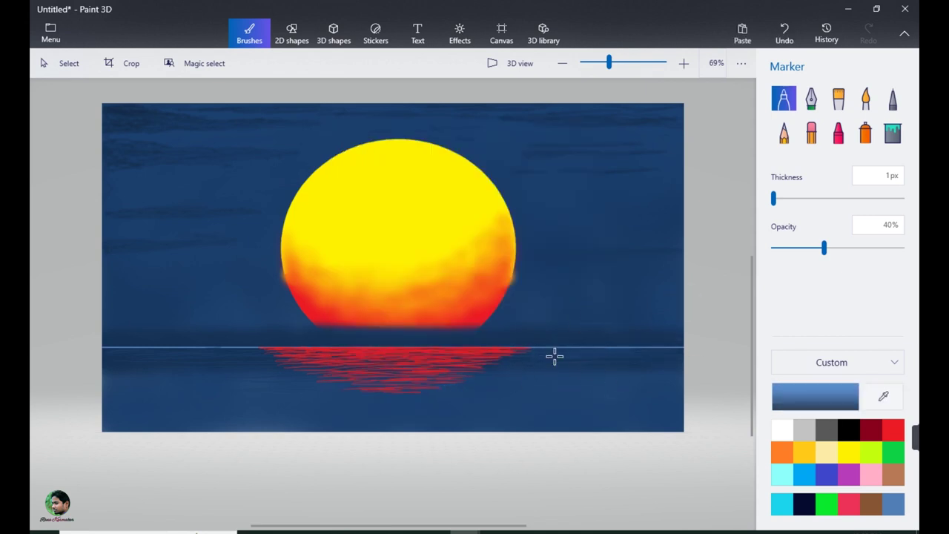
drag(599, 352, 662, 352)
drag(537, 350, 674, 354)
mouse_move(576, 349)
mouse_down()
mouse_move(696, 353)
mouse_move(107, 347)
mouse_move(176, 349)
mouse_move(137, 357)
mouse_move(219, 352)
mouse_move(123, 352)
mouse_move(277, 354)
mouse_up()
mouse_move(212, 355)
mouse_down()
mouse_move(166, 361)
mouse_move(232, 363)
mouse_up()
drag(253, 362, 199, 364)
mouse_move(199, 365)
mouse_down()
mouse_move(148, 375)
mouse_move(273, 375)
mouse_up()
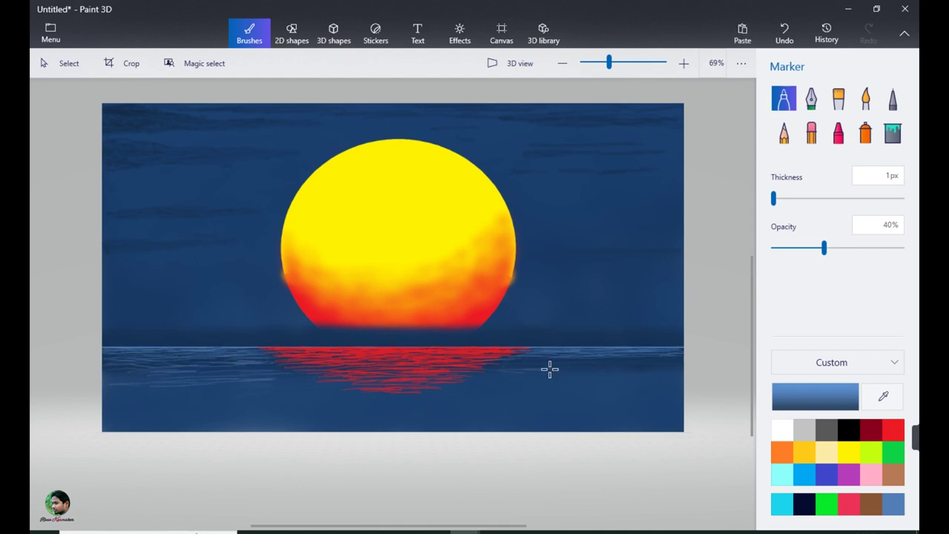
mouse_move(603, 360)
mouse_down()
mouse_move(653, 361)
mouse_move(549, 379)
mouse_up()
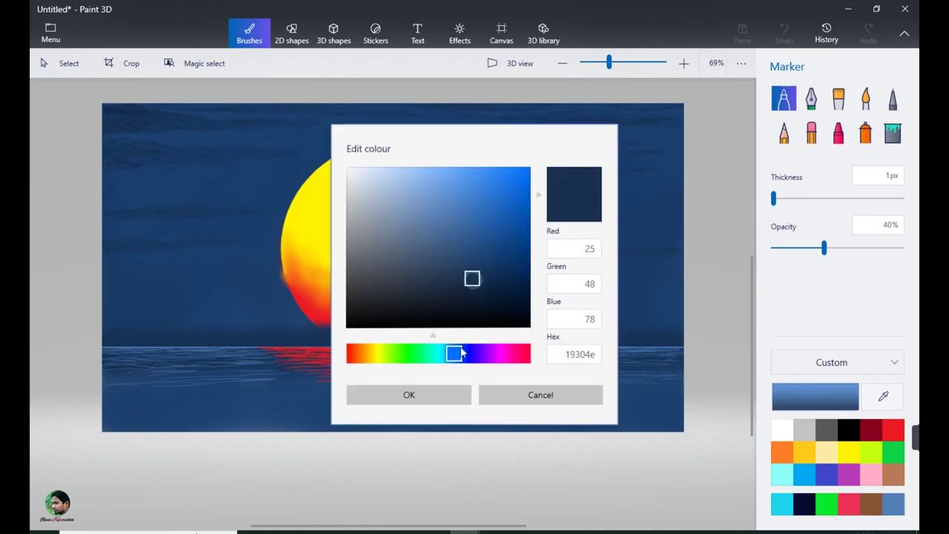
Step: Mix darker blues and draw 1 px ripples at 40% opacity across the water and over the red reflection
click(380, 394)
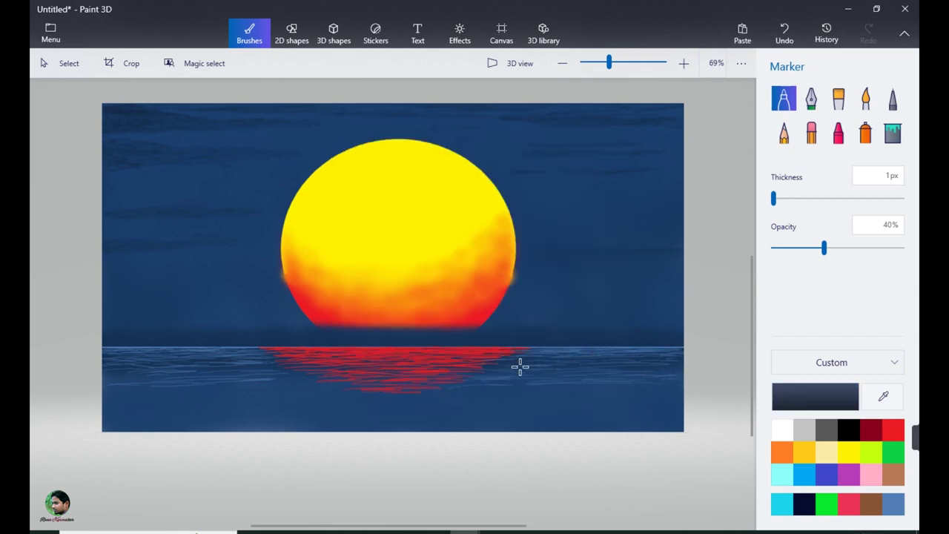
mouse_move(519, 366)
mouse_down()
mouse_move(506, 389)
mouse_move(700, 375)
mouse_move(701, 360)
mouse_move(690, 350)
mouse_move(650, 366)
mouse_up()
mouse_move(129, 349)
mouse_down()
mouse_move(102, 354)
mouse_move(167, 384)
mouse_up()
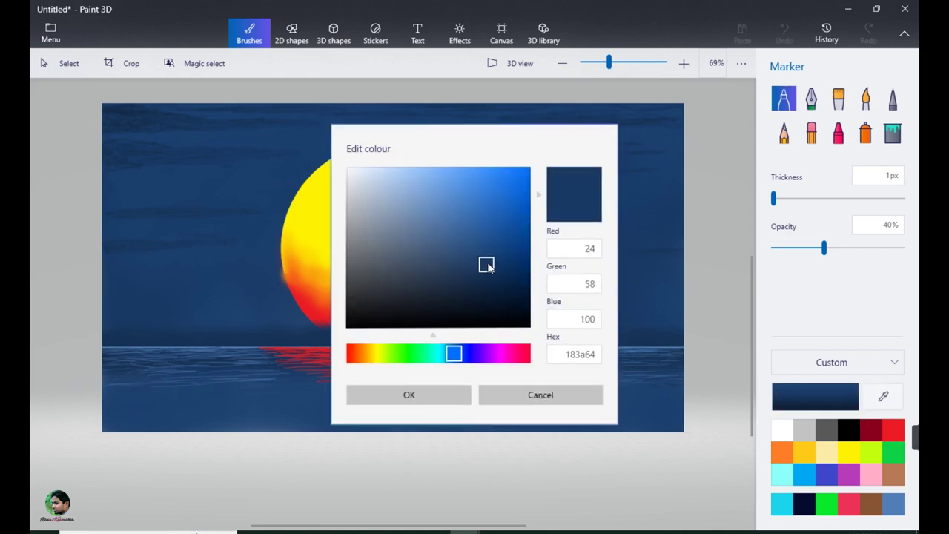
click(379, 393)
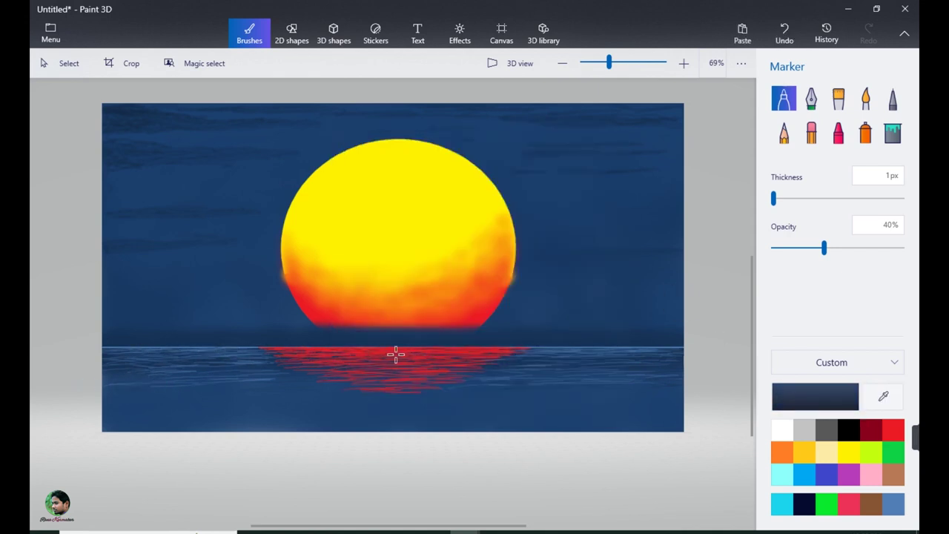
mouse_move(396, 355)
mouse_down()
mouse_move(382, 377)
mouse_move(328, 370)
mouse_move(385, 367)
mouse_move(289, 378)
mouse_up()
Step: Choose red, lower the Marker's opacity and add faint streaks that widen the sun's reflection just below the horizon
click(893, 429)
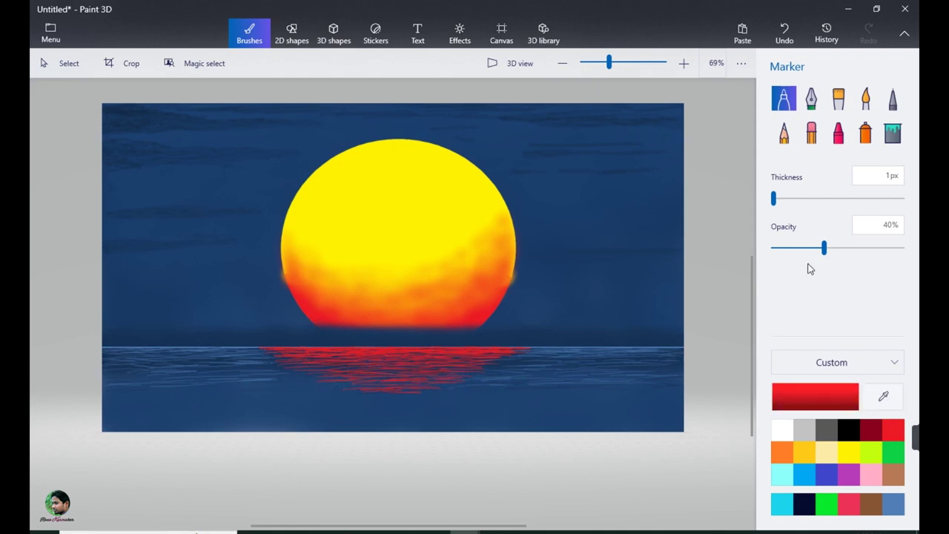
click(786, 248)
mouse_move(489, 357)
mouse_down()
mouse_move(523, 359)
mouse_move(502, 365)
mouse_move(514, 369)
mouse_move(454, 372)
mouse_move(426, 396)
mouse_up()
mouse_move(299, 349)
mouse_down()
mouse_move(236, 354)
mouse_move(299, 358)
mouse_move(276, 351)
mouse_move(300, 366)
mouse_move(243, 355)
mouse_move(289, 351)
mouse_move(234, 347)
mouse_move(283, 352)
mouse_move(288, 363)
mouse_move(501, 373)
mouse_move(526, 350)
mouse_move(507, 347)
mouse_move(496, 363)
mouse_move(427, 392)
mouse_move(609, 319)
mouse_move(570, 351)
mouse_move(626, 362)
mouse_move(406, 374)
mouse_move(558, 366)
mouse_up()
Step: Sample the dark blue of the sky and break up the red reflection with 1 px Marker strokes at 36% opacity
click(882, 396)
click(602, 298)
click(820, 248)
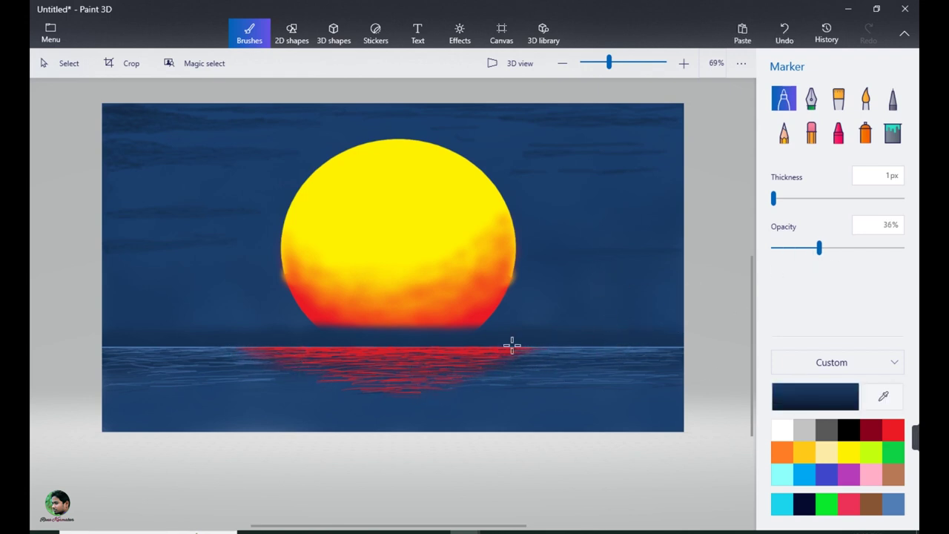
drag(426, 369, 469, 368)
drag(374, 376, 366, 376)
Step: Choose a near-black grey and draw 1 px ripples at 36% opacity across the whole water and the red reflection
click(878, 396)
click(382, 349)
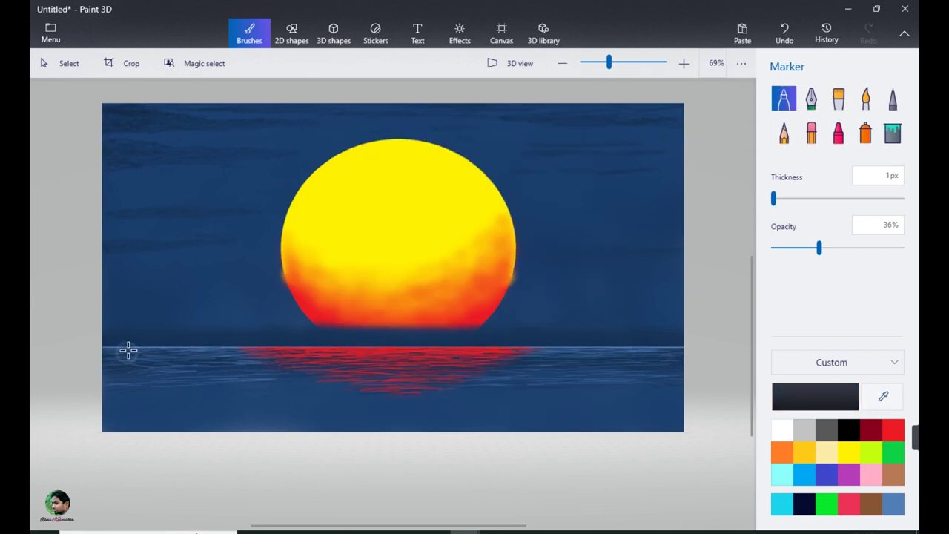
drag(128, 350, 277, 349)
mouse_move(388, 357)
mouse_down()
mouse_move(183, 373)
mouse_move(260, 367)
mouse_move(145, 389)
mouse_move(226, 393)
mouse_move(131, 376)
mouse_move(220, 371)
mouse_move(282, 385)
mouse_move(95, 381)
mouse_move(141, 401)
mouse_move(405, 375)
mouse_move(328, 386)
mouse_up()
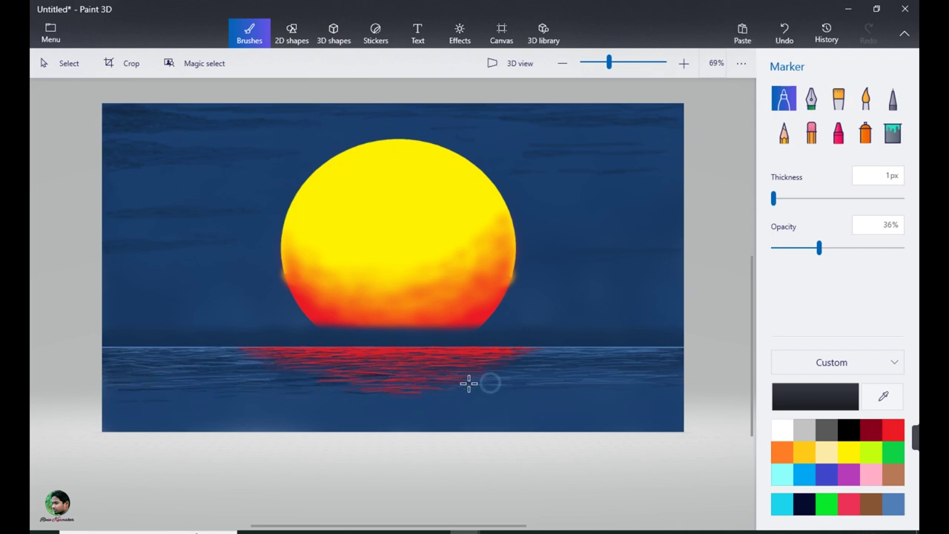
mouse_move(468, 382)
mouse_down()
mouse_move(513, 367)
mouse_move(433, 369)
mouse_move(520, 366)
mouse_move(320, 375)
mouse_move(443, 370)
mouse_move(369, 382)
mouse_move(456, 386)
mouse_move(327, 369)
mouse_move(250, 375)
mouse_move(543, 375)
mouse_move(521, 369)
mouse_move(439, 393)
mouse_move(549, 379)
mouse_move(344, 387)
mouse_up()
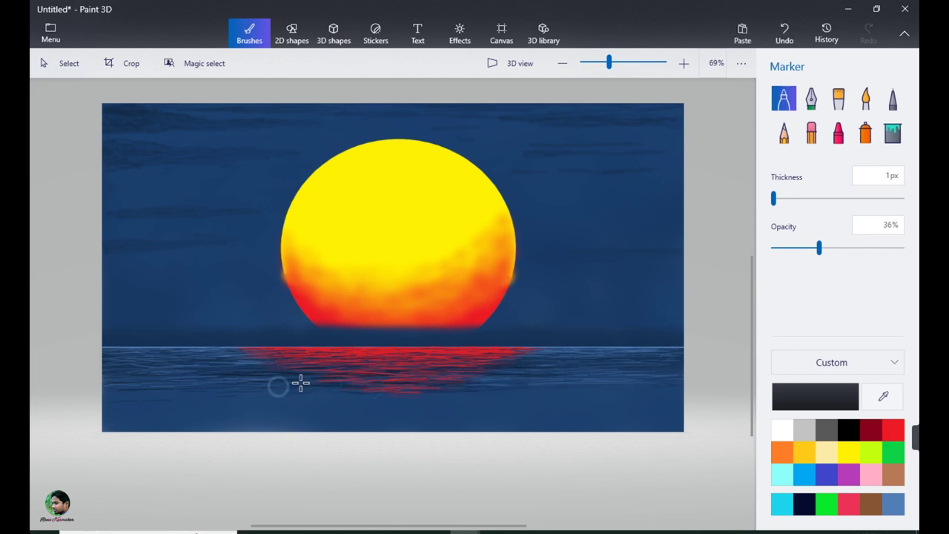
mouse_move(446, 401)
mouse_down()
mouse_move(455, 392)
mouse_move(667, 378)
mouse_move(614, 363)
mouse_up()
mouse_move(365, 376)
mouse_down()
mouse_move(416, 384)
mouse_move(324, 386)
mouse_move(418, 397)
mouse_move(513, 390)
mouse_up()
mouse_move(214, 379)
mouse_down()
mouse_move(274, 401)
mouse_move(607, 382)
mouse_up()
Step: Sample the sky blue and touch up the sun's lower left and right edges with the 1 px Marker
click(595, 283)
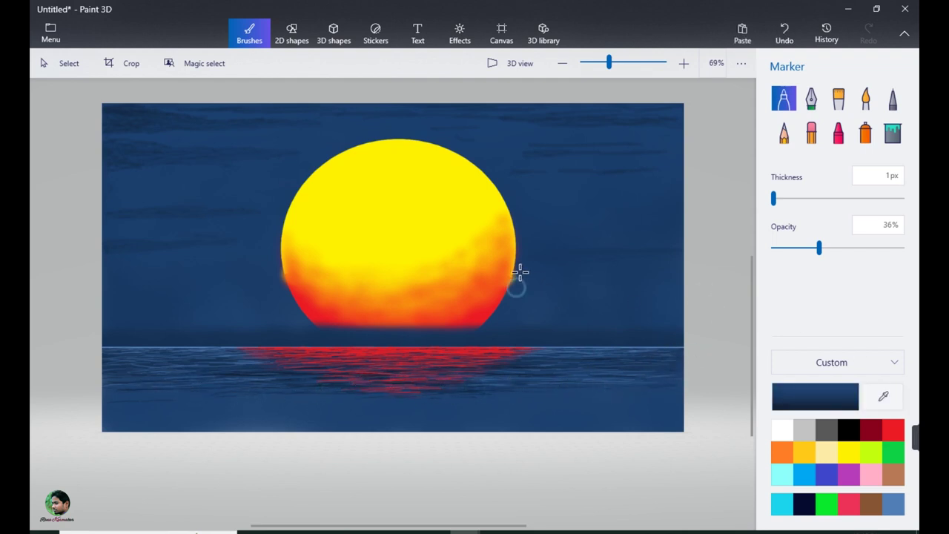
drag(521, 272, 510, 284)
mouse_move(286, 284)
mouse_down()
mouse_move(282, 276)
mouse_move(288, 297)
mouse_move(279, 265)
mouse_up()
Step: Choose black and draw an uneven shoreline across the lower part of the water, raising the Marker's opacity to 100%
click(848, 430)
drag(773, 198, 776, 198)
drag(103, 391, 483, 392)
drag(776, 198, 797, 198)
drag(818, 249, 902, 248)
mouse_move(679, 411)
mouse_down()
mouse_move(617, 430)
mouse_move(582, 414)
mouse_move(679, 400)
mouse_move(559, 406)
mouse_up()
Step: Fill the ground below the shoreline with thick black Marker strokes and roughen its upper edge at 12 px
click(840, 198)
drag(841, 198, 812, 198)
mouse_move(555, 404)
mouse_down()
mouse_move(502, 401)
mouse_move(445, 428)
mouse_up()
mouse_move(105, 427)
mouse_down()
mouse_move(432, 426)
mouse_move(99, 398)
mouse_move(458, 403)
mouse_move(422, 397)
mouse_up()
click(787, 198)
mouse_move(445, 396)
mouse_down()
mouse_move(306, 401)
mouse_move(366, 400)
mouse_up()
drag(107, 395, 298, 399)
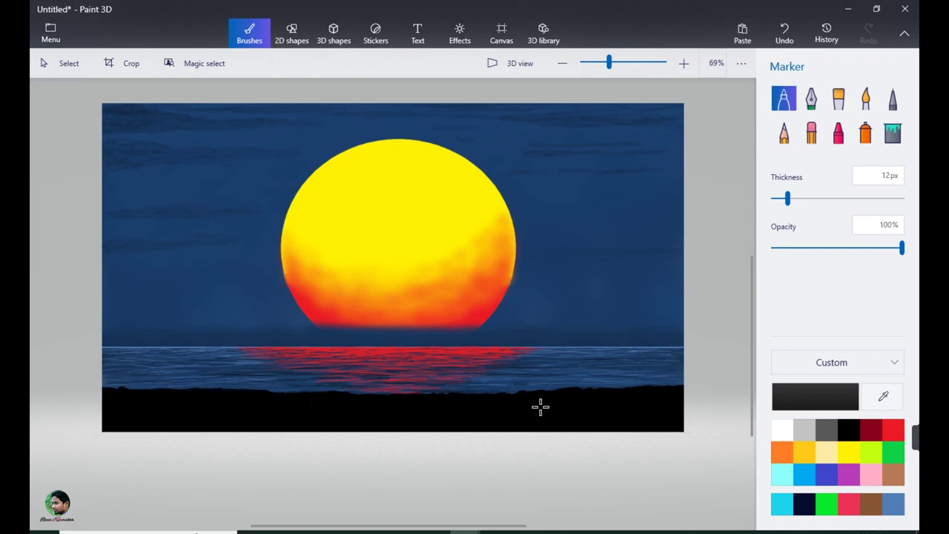
Step: Switch to the Paint 3D window showing the sun on a transparent canvas and erase the whole sun
click(465, 531)
click(492, 515)
click(663, 324)
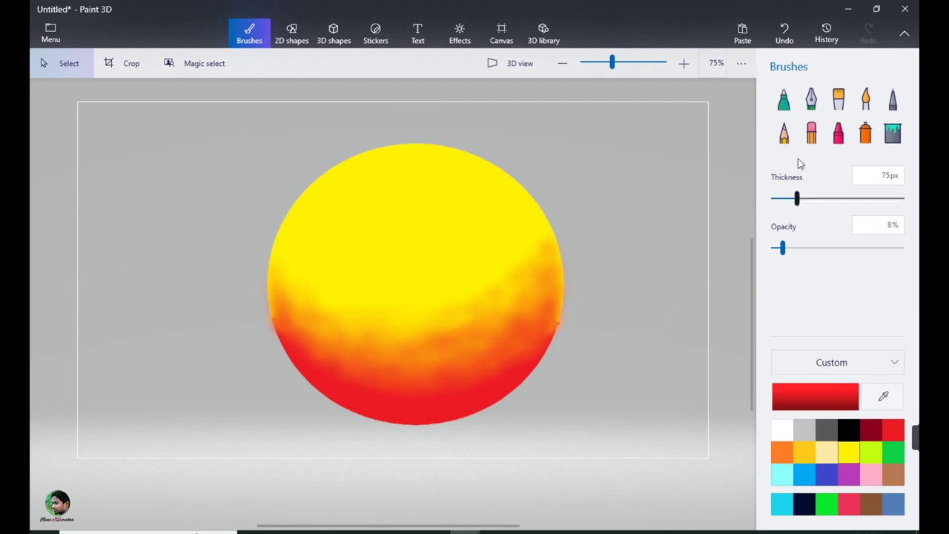
click(812, 132)
drag(511, 175, 334, 175)
drag(797, 198, 846, 198)
mouse_move(492, 161)
mouse_down()
mouse_move(393, 184)
mouse_move(272, 318)
mouse_move(375, 206)
mouse_move(526, 361)
mouse_move(318, 371)
mouse_move(485, 324)
mouse_move(378, 331)
mouse_up()
Step: Draw a short thin black horizontal line in the lower middle of the empty canvas with the Line shape
click(784, 98)
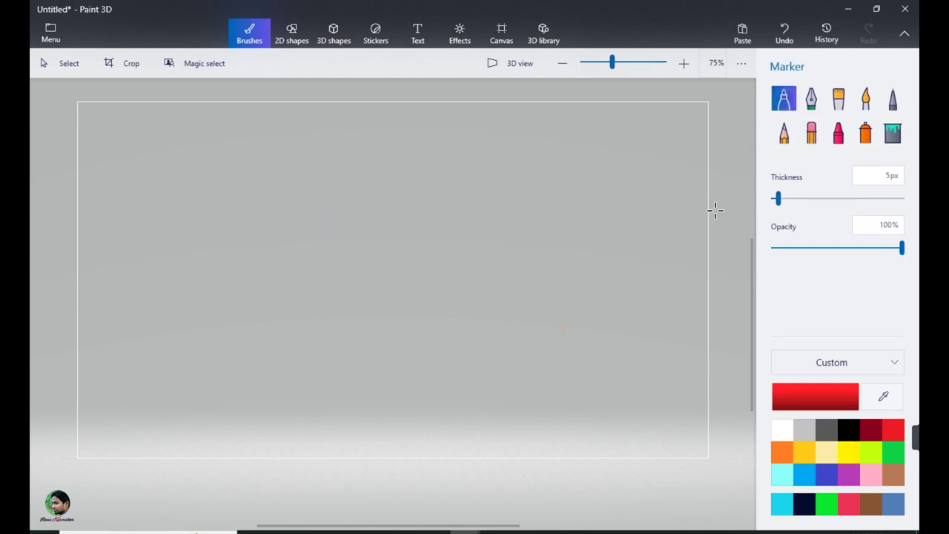
click(291, 33)
click(784, 112)
mouse_move(329, 360)
mouse_down()
mouse_move(450, 361)
mouse_move(441, 361)
mouse_up()
drag(781, 176, 778, 176)
click(785, 124)
click(384, 146)
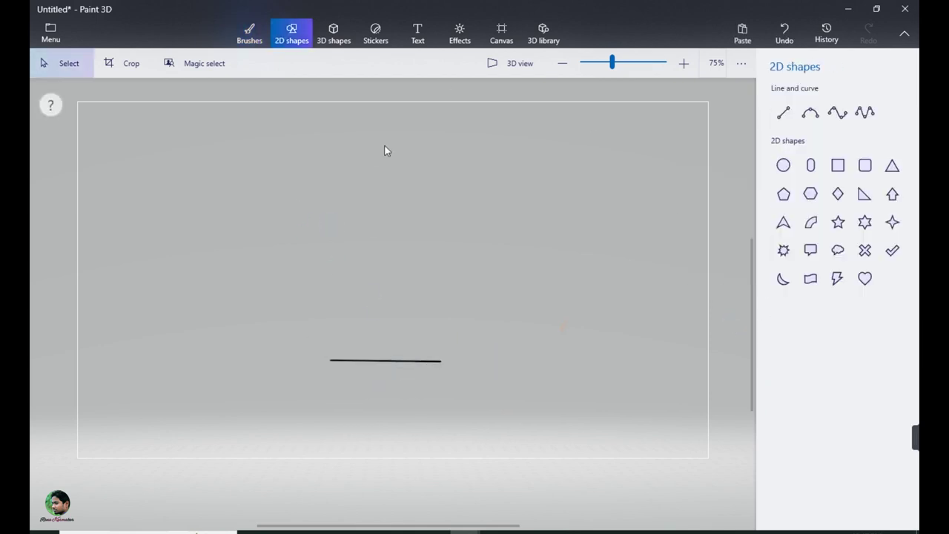
Step: Draw a standing figure's head, back and leg above the ground line with the black Marker at 3 px and 100% opacity
click(249, 33)
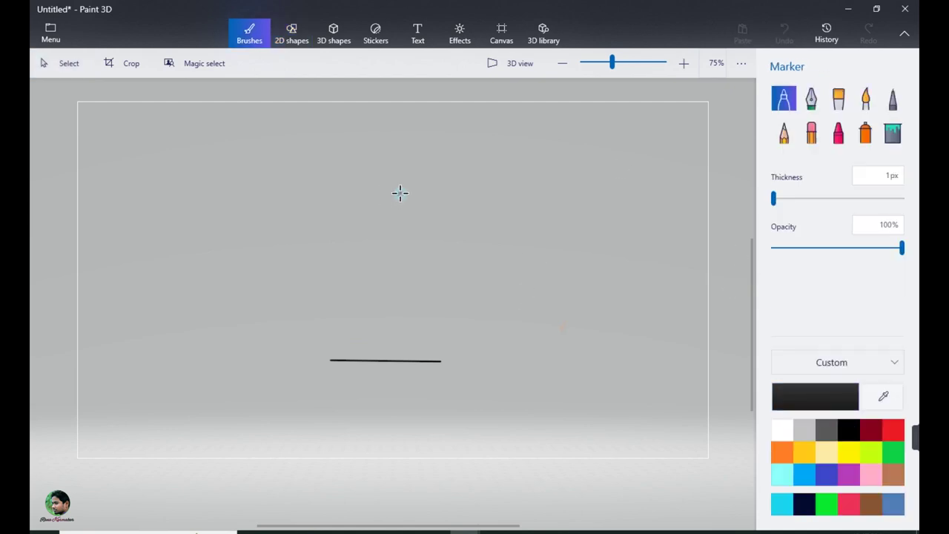
key(ctrl+plus)
key(Right)
drag(413, 207, 415, 357)
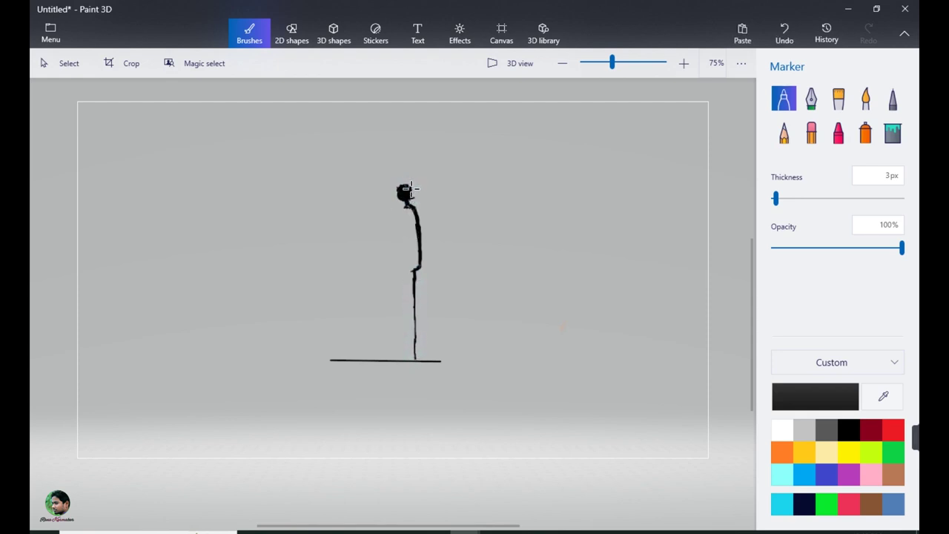
drag(407, 186, 399, 192)
Step: Draw a second figure's head and long hair facing the first figure with the black Marker at 2 px
drag(384, 202, 377, 209)
click(683, 64)
click(683, 64)
click(684, 64)
click(683, 65)
drag(751, 269, 752, 221)
click(383, 273)
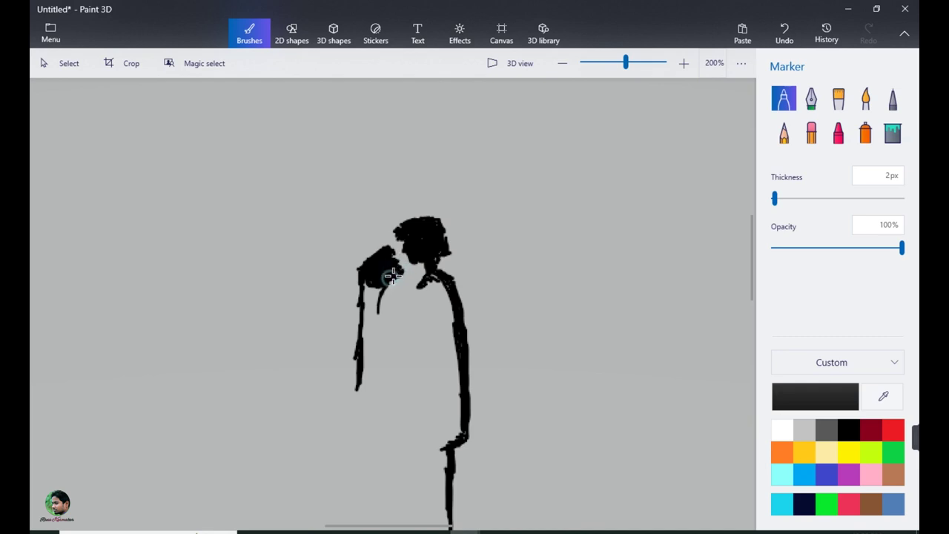
mouse_move(389, 292)
mouse_down()
mouse_move(374, 311)
mouse_move(370, 275)
mouse_move(358, 268)
mouse_move(341, 339)
mouse_move(348, 393)
mouse_up()
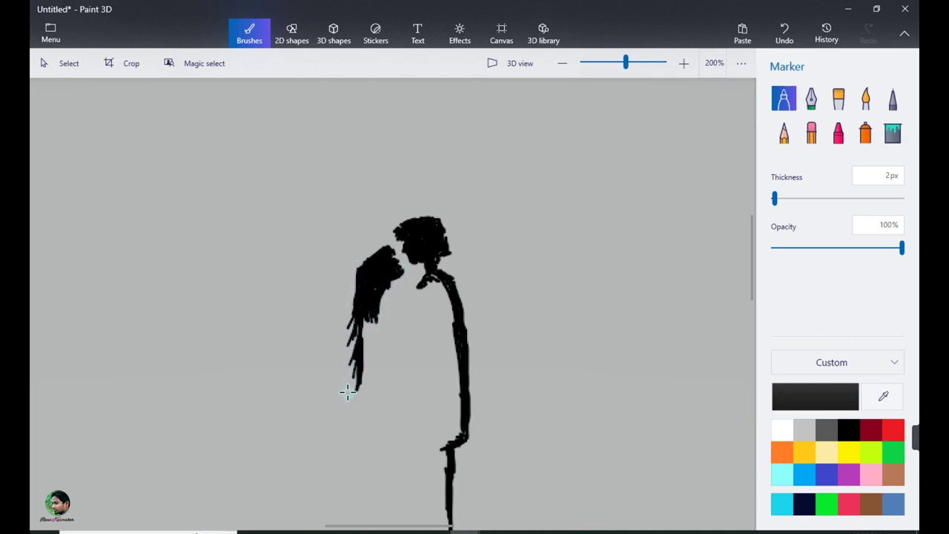
Step: Draw the man's chest and the woman's filled hair, arm, back and skirt outline with the black Marker at 2 px
mouse_move(423, 279)
mouse_down()
mouse_move(413, 303)
mouse_move(434, 277)
mouse_move(447, 286)
mouse_move(418, 302)
mouse_move(449, 307)
mouse_move(412, 319)
mouse_move(383, 304)
mouse_move(389, 295)
mouse_move(404, 327)
mouse_move(431, 311)
mouse_move(417, 330)
mouse_up()
scroll(423, 319, down, 2)
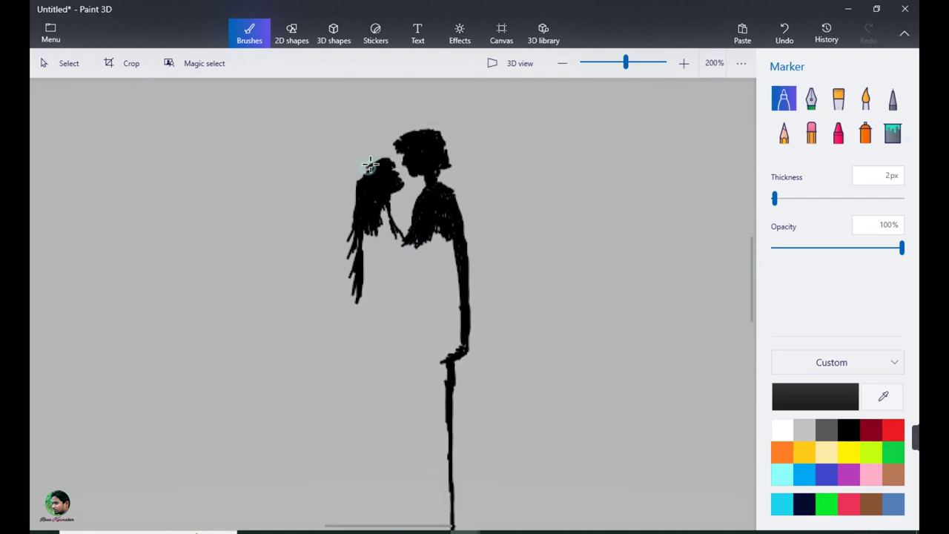
mouse_move(368, 168)
mouse_down()
mouse_move(393, 239)
mouse_move(386, 227)
mouse_up()
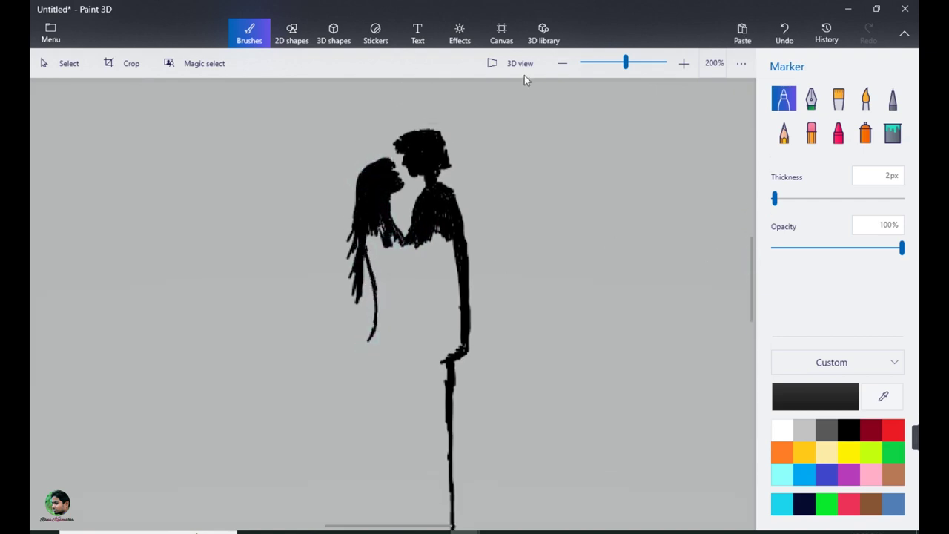
scroll(644, 230, down, 2)
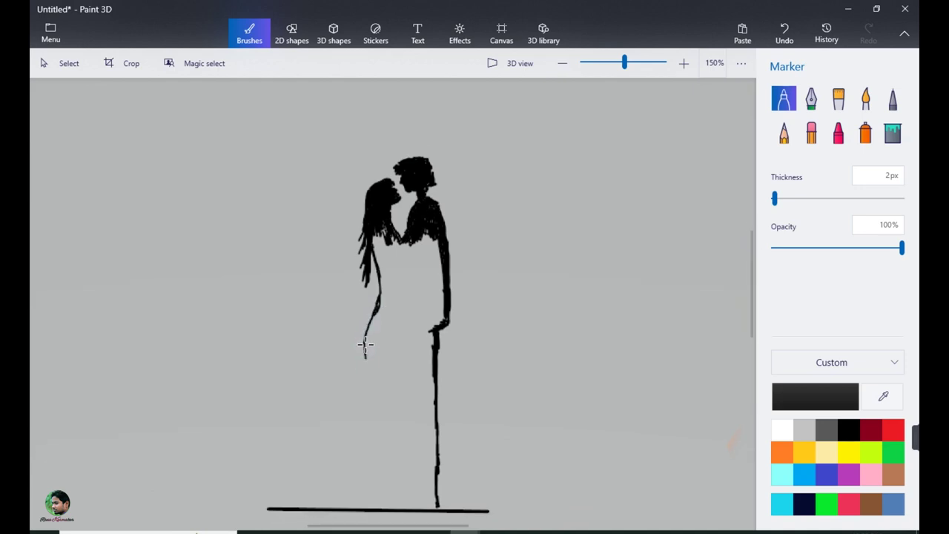
drag(378, 248, 371, 272)
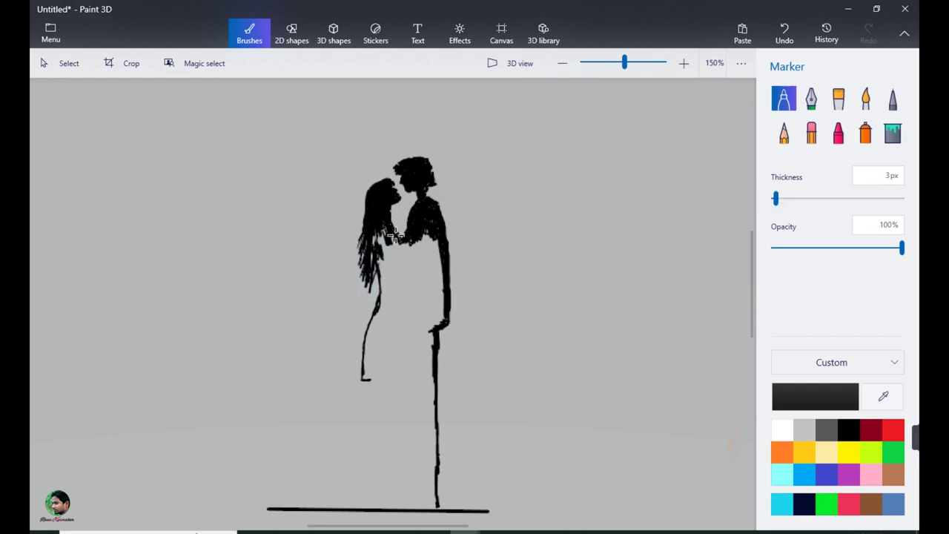
Step: Fill the woman's torso at 3 px and the man's body, trousers and shoes at 10 px with the black Marker
mouse_move(395, 235)
mouse_down()
mouse_move(377, 250)
mouse_move(381, 307)
mouse_up()
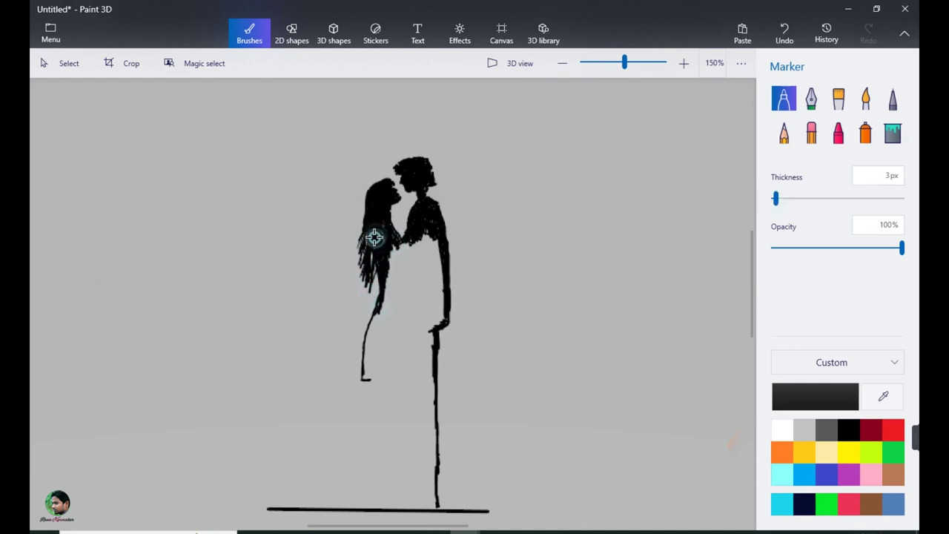
mouse_move(383, 253)
mouse_down()
mouse_move(396, 238)
mouse_move(397, 259)
mouse_up()
drag(776, 198, 786, 198)
mouse_move(425, 245)
mouse_down()
mouse_move(393, 274)
mouse_move(413, 239)
mouse_move(439, 276)
mouse_move(420, 271)
mouse_move(387, 303)
mouse_move(437, 310)
mouse_move(375, 329)
mouse_move(409, 330)
mouse_move(427, 403)
mouse_move(432, 503)
mouse_move(418, 345)
mouse_move(423, 353)
mouse_move(413, 502)
mouse_up()
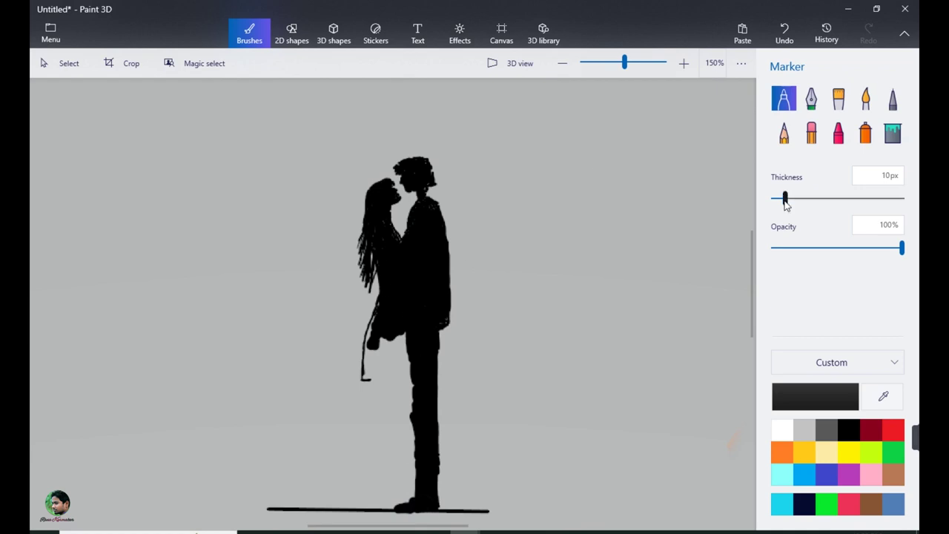
Step: Fill the woman's dress down to a straight hem with the Marker at 7, 2 and 3 px, and refine the man's hair at 2 px
drag(784, 200, 780, 201)
mouse_move(382, 304)
mouse_down()
mouse_move(367, 355)
mouse_move(389, 347)
mouse_move(371, 366)
mouse_up()
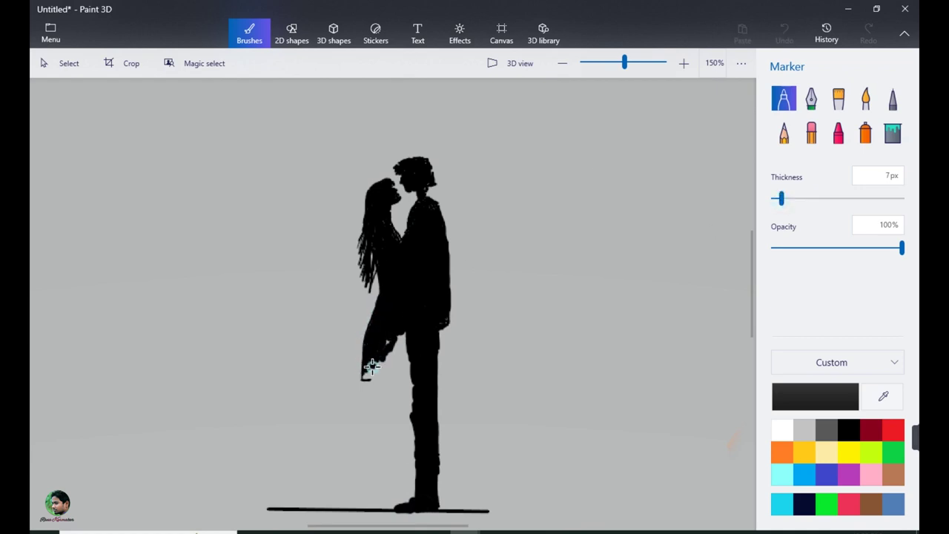
drag(405, 330, 373, 370)
drag(782, 200, 774, 200)
mouse_move(371, 374)
mouse_down()
mouse_move(410, 381)
mouse_move(409, 362)
mouse_up()
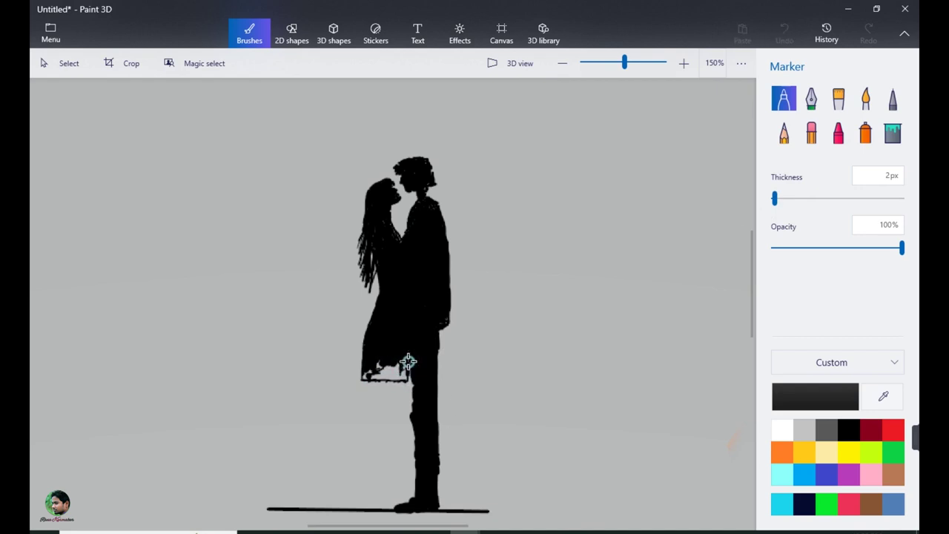
drag(774, 198, 776, 198)
click(378, 361)
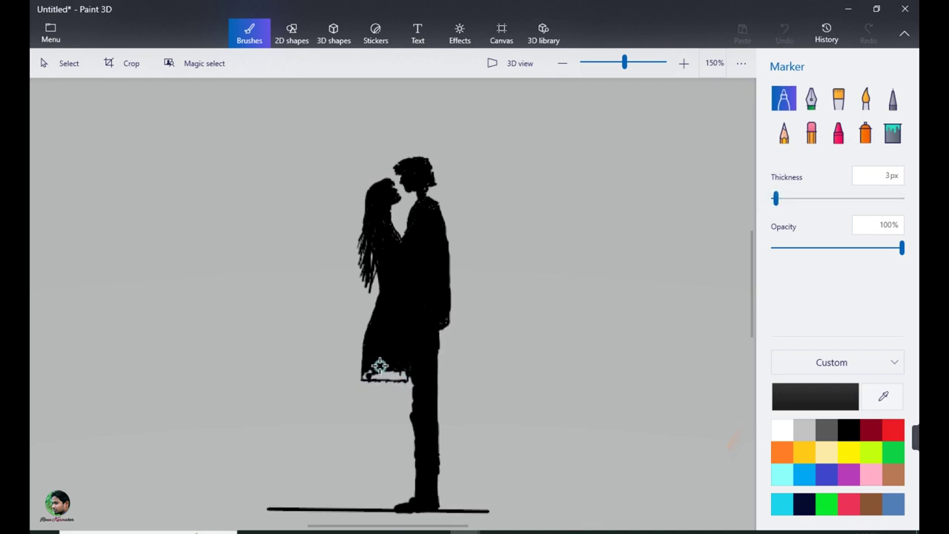
drag(369, 371, 395, 378)
drag(775, 198, 774, 198)
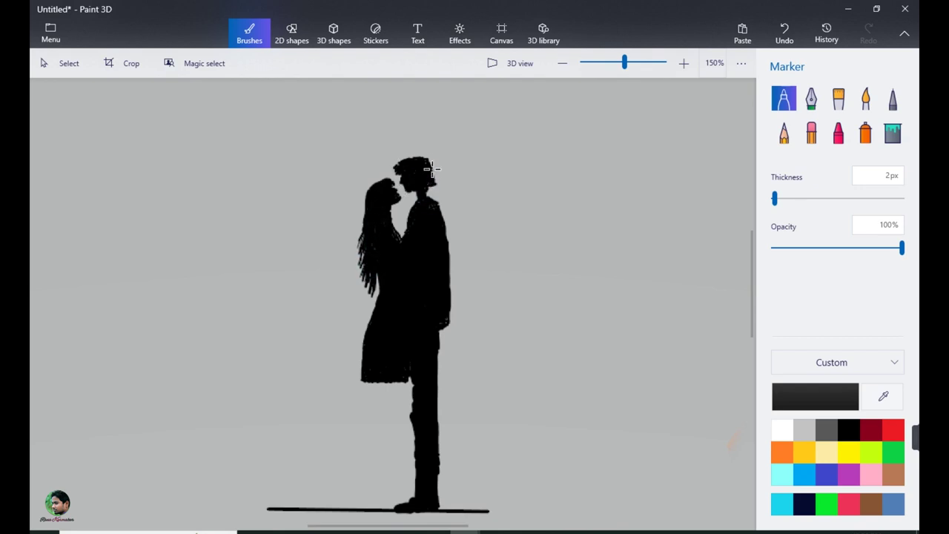
mouse_move(432, 169)
mouse_down()
mouse_move(406, 160)
mouse_move(429, 161)
mouse_move(428, 170)
mouse_move(402, 169)
mouse_move(408, 193)
mouse_up()
Step: Outline the woman's standing leg and foot from the dress hem to the ground line with the black Marker at 2 px, redoing the first attempt
drag(371, 388, 375, 481)
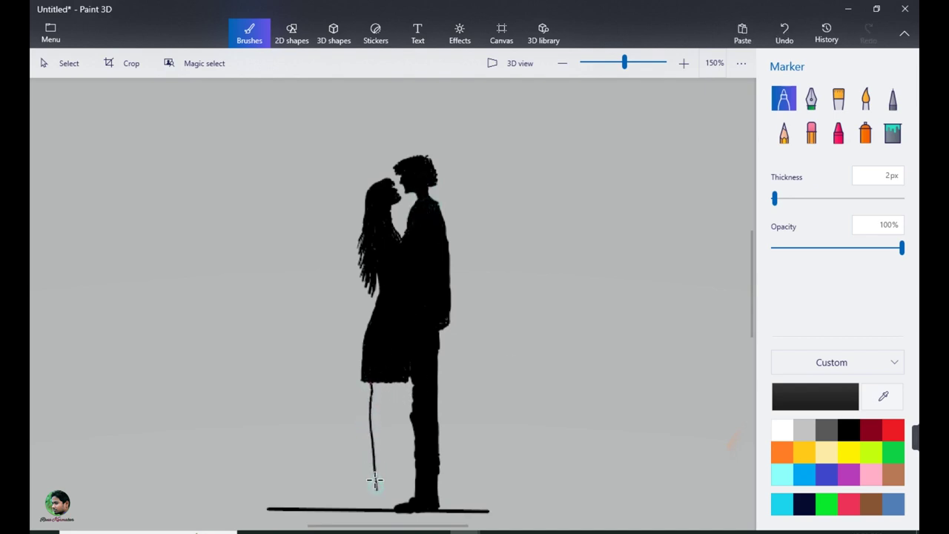
key(ctrl+z)
drag(369, 386, 368, 484)
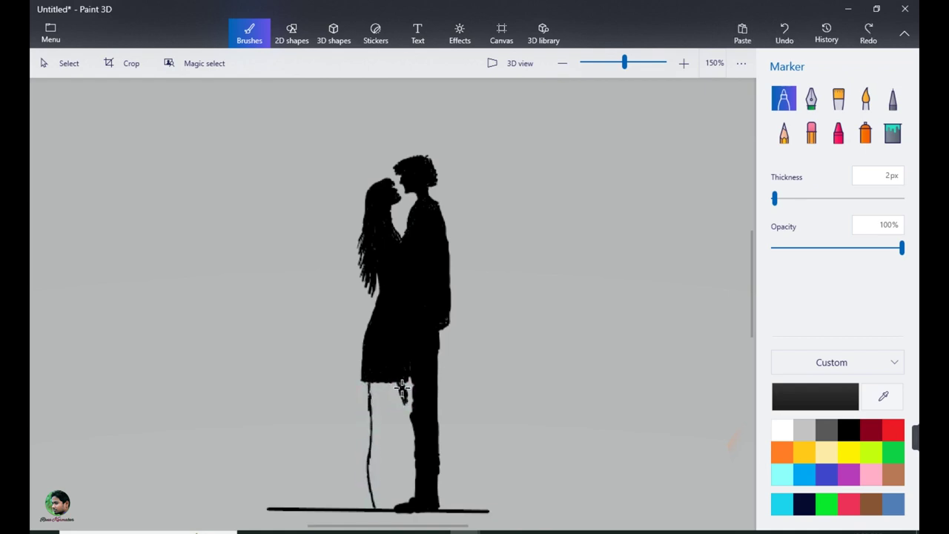
drag(395, 424, 406, 404)
mouse_move(363, 456)
mouse_down()
mouse_move(336, 481)
mouse_move(375, 502)
mouse_up()
drag(379, 446, 378, 467)
Step: Draw the woman's other leg bent backward with a raised shoe and fill both legs with the black Marker at 3 px
drag(775, 198, 776, 198)
mouse_move(371, 390)
mouse_down()
mouse_move(370, 398)
mouse_move(373, 445)
mouse_move(371, 386)
mouse_move(372, 416)
mouse_move(404, 388)
mouse_move(378, 398)
mouse_move(387, 380)
mouse_move(399, 407)
mouse_move(382, 437)
mouse_up()
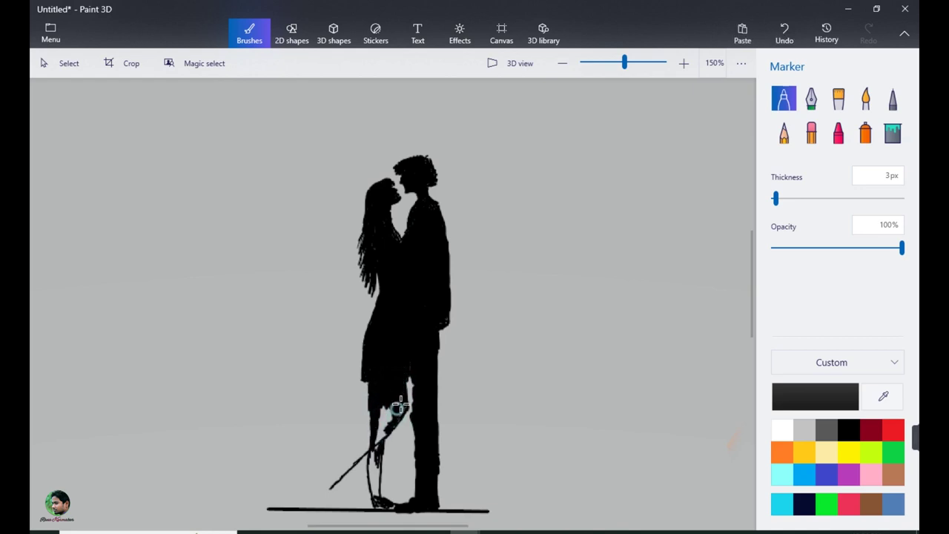
mouse_move(386, 404)
mouse_down()
mouse_move(380, 436)
mouse_move(397, 418)
mouse_move(382, 438)
mouse_move(366, 448)
mouse_move(369, 435)
mouse_move(336, 470)
mouse_move(379, 421)
mouse_move(370, 505)
mouse_up()
mouse_move(352, 463)
mouse_down()
mouse_move(324, 487)
mouse_move(390, 409)
mouse_move(336, 473)
mouse_move(344, 499)
mouse_move(328, 480)
mouse_move(345, 506)
mouse_up()
mouse_move(375, 386)
mouse_down()
mouse_move(366, 402)
mouse_move(382, 412)
mouse_up()
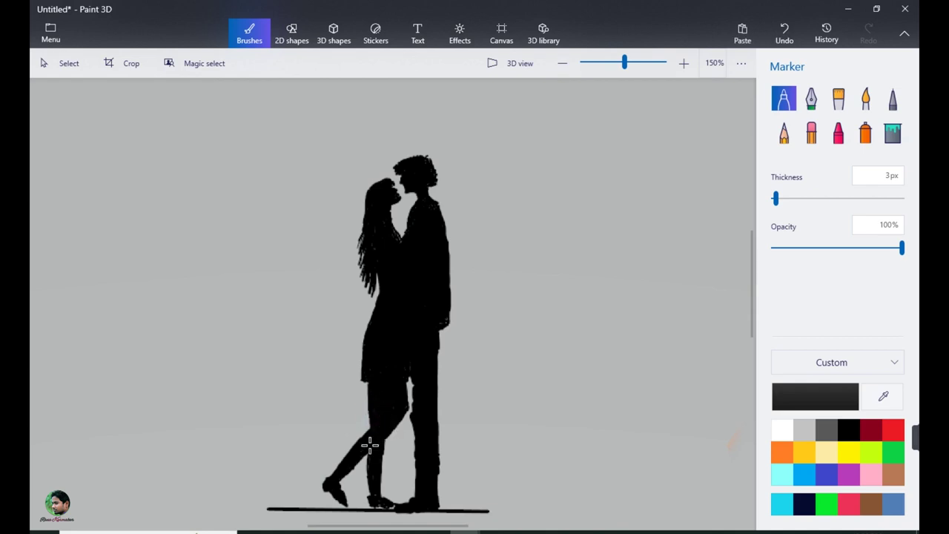
Step: Smooth the edges of the woman's legs, dress and hair with the black Marker at 3 px
click(812, 132)
drag(777, 199, 775, 198)
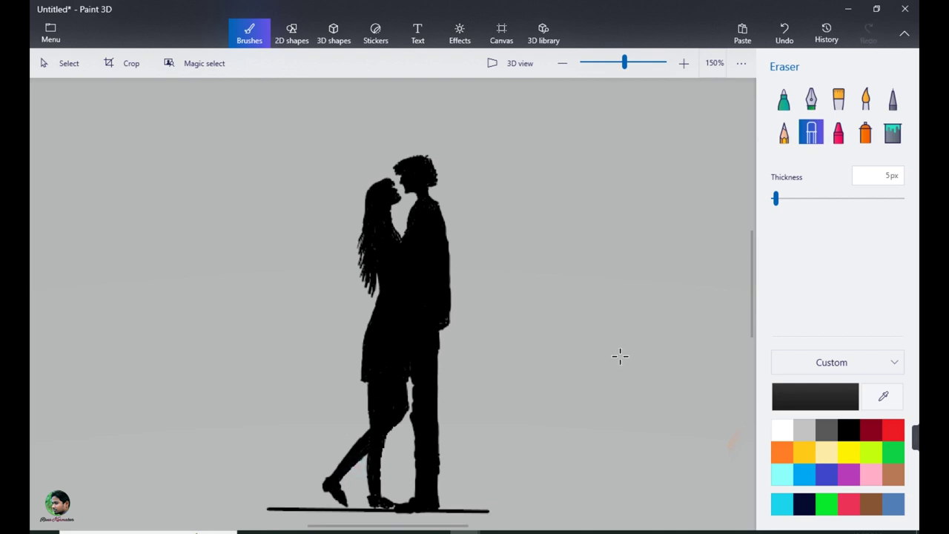
click(784, 99)
mouse_move(411, 382)
mouse_down()
mouse_move(426, 441)
mouse_move(373, 490)
mouse_move(371, 460)
mouse_move(372, 505)
mouse_up()
mouse_move(370, 250)
mouse_down()
mouse_move(393, 231)
mouse_move(374, 209)
mouse_move(410, 368)
mouse_move(405, 407)
mouse_move(373, 424)
mouse_up()
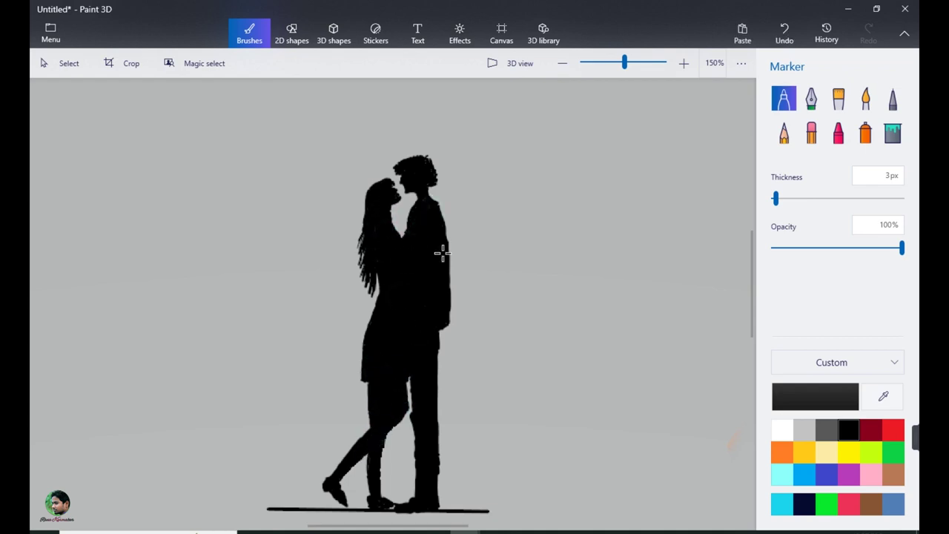
Step: Select the whole couple silhouette with a rectangular selection and copy it
click(565, 66)
click(569, 69)
drag(752, 249, 752, 267)
click(69, 64)
mouse_move(292, 151)
mouse_down()
mouse_move(314, 303)
mouse_move(487, 378)
mouse_up()
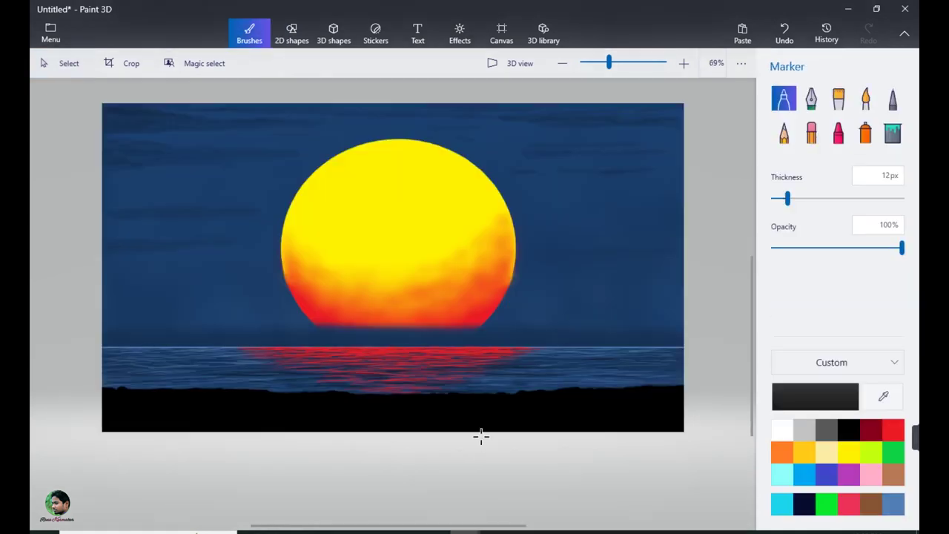
Step: Paste the couple silhouette into the sunset painting and position it standing on the black shore in front of the sun
key(ctrl+v)
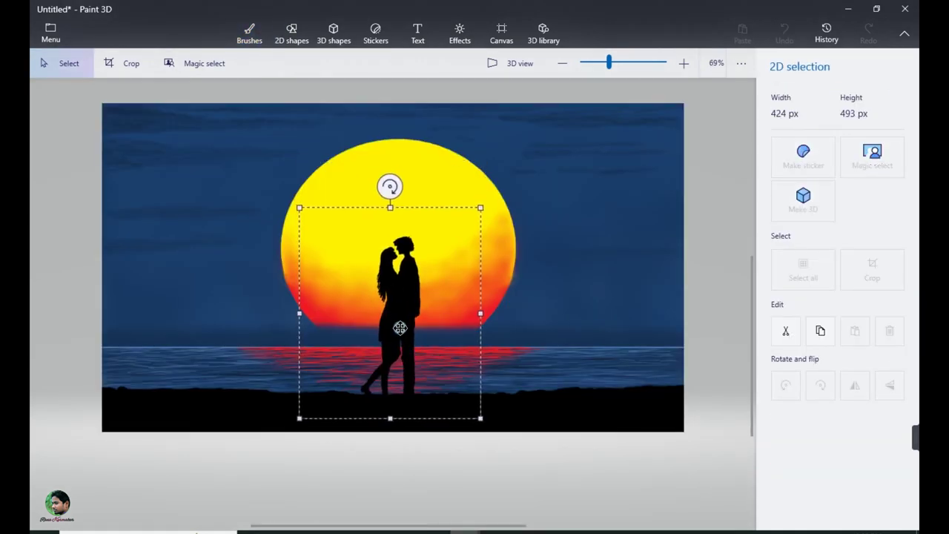
drag(400, 327, 399, 320)
click(547, 261)
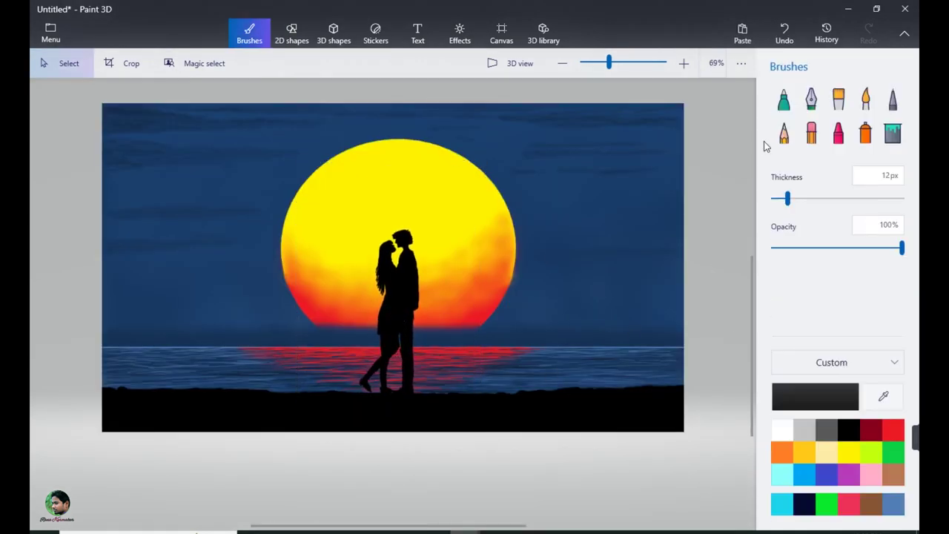
Step: Draw short black grass blades along the shoreline from the left end to just past the couple with the Marker at 1 px
click(784, 99)
drag(787, 198, 772, 198)
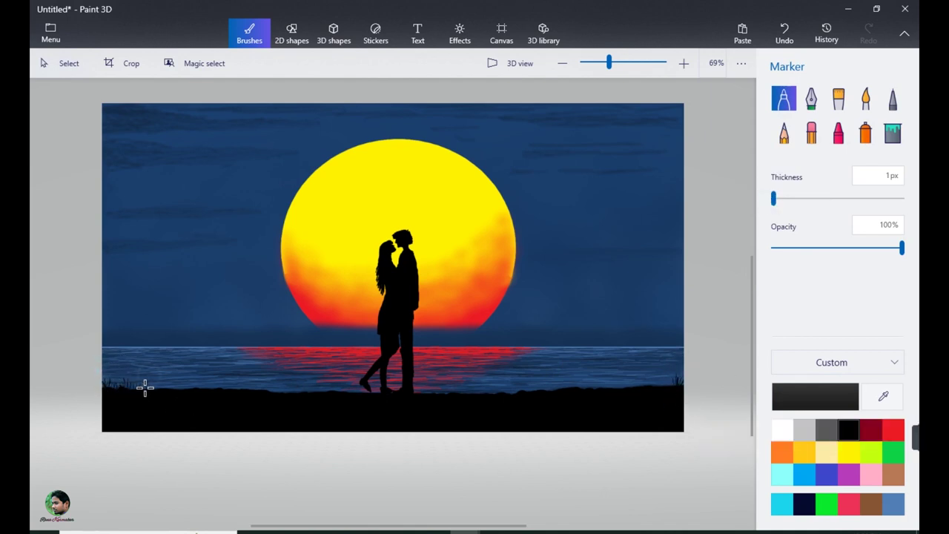
drag(125, 390, 128, 378)
mouse_move(139, 390)
mouse_down()
mouse_move(166, 391)
mouse_move(181, 384)
mouse_move(137, 384)
mouse_move(192, 381)
mouse_up()
mouse_move(198, 389)
mouse_down()
mouse_move(227, 386)
mouse_move(189, 391)
mouse_move(223, 392)
mouse_move(230, 380)
mouse_move(239, 391)
mouse_move(244, 380)
mouse_move(245, 390)
mouse_move(203, 383)
mouse_move(259, 393)
mouse_move(263, 383)
mouse_move(270, 389)
mouse_move(257, 388)
mouse_move(294, 389)
mouse_move(281, 390)
mouse_move(307, 383)
mouse_up()
mouse_move(317, 391)
mouse_down()
mouse_move(317, 382)
mouse_move(368, 380)
mouse_up()
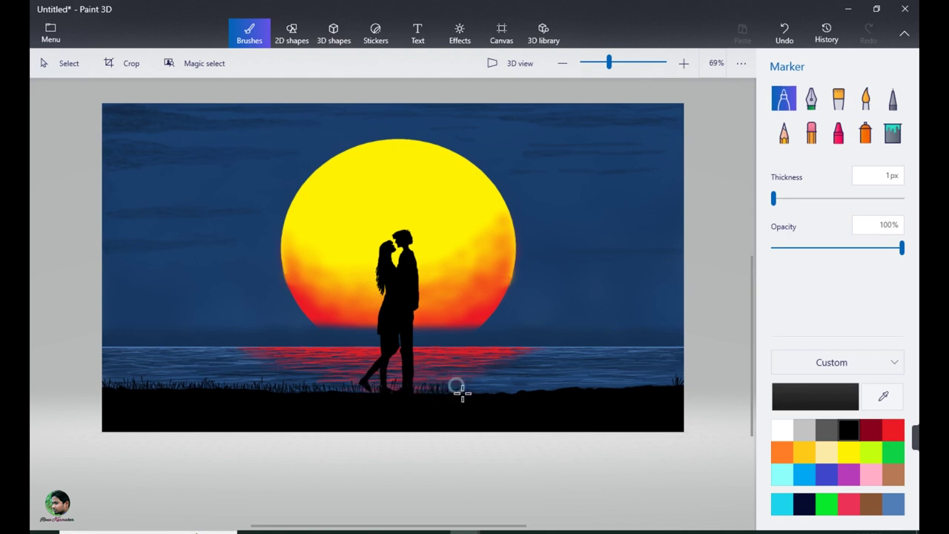
mouse_move(476, 392)
mouse_down()
mouse_move(479, 381)
mouse_move(492, 382)
mouse_up()
Step: Continue the black grass to the right end of the shore and add taller clumps near both ends
mouse_move(508, 390)
mouse_down()
mouse_move(511, 378)
mouse_move(577, 377)
mouse_move(631, 353)
mouse_up()
mouse_move(623, 385)
mouse_down()
mouse_move(621, 357)
mouse_move(644, 371)
mouse_move(655, 354)
mouse_up()
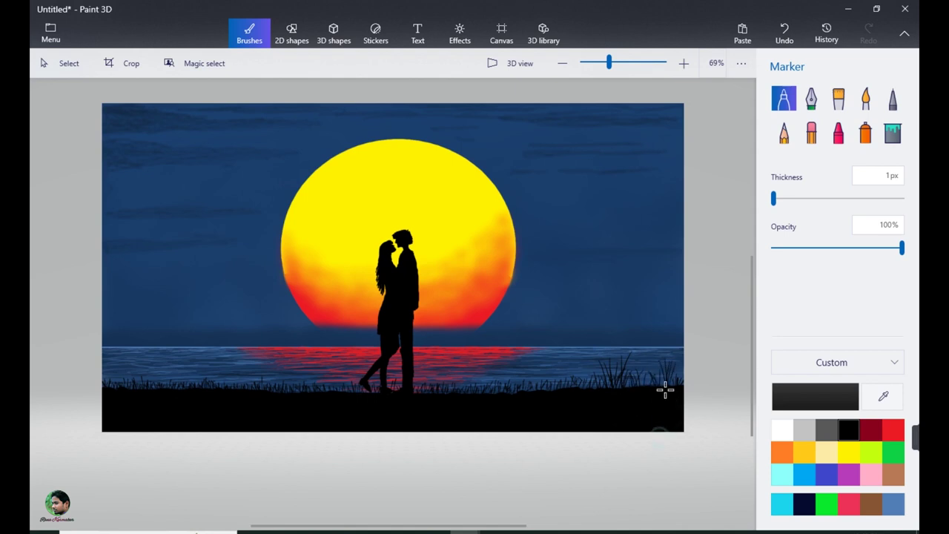
drag(665, 401, 673, 360)
drag(172, 396, 178, 357)
drag(118, 396, 120, 359)
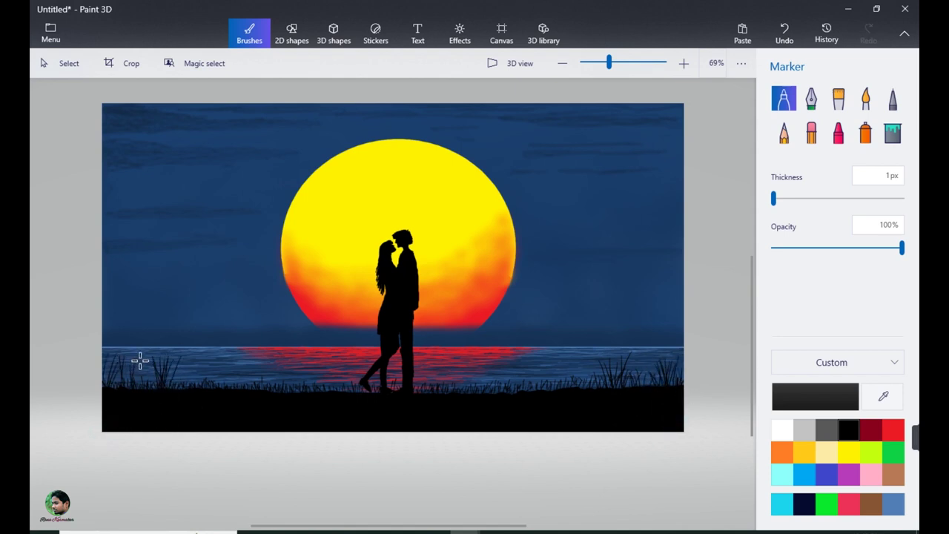
drag(119, 401, 117, 376)
drag(157, 410, 153, 377)
drag(191, 408, 190, 376)
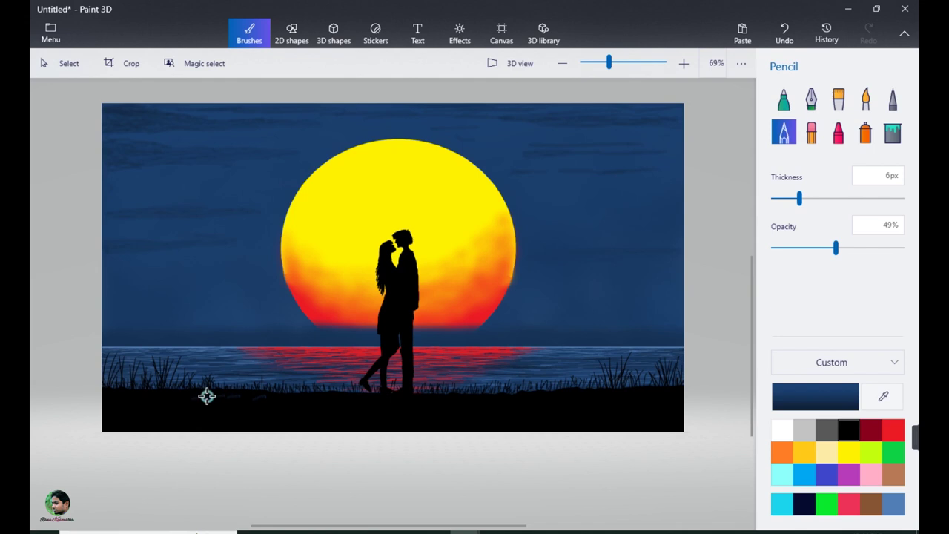
Step: Add dark blue texture strokes across the upper part of the black shore with the Pencil at 6 px and 49% opacity
drag(207, 396, 190, 396)
drag(156, 394, 122, 395)
drag(187, 390, 272, 398)
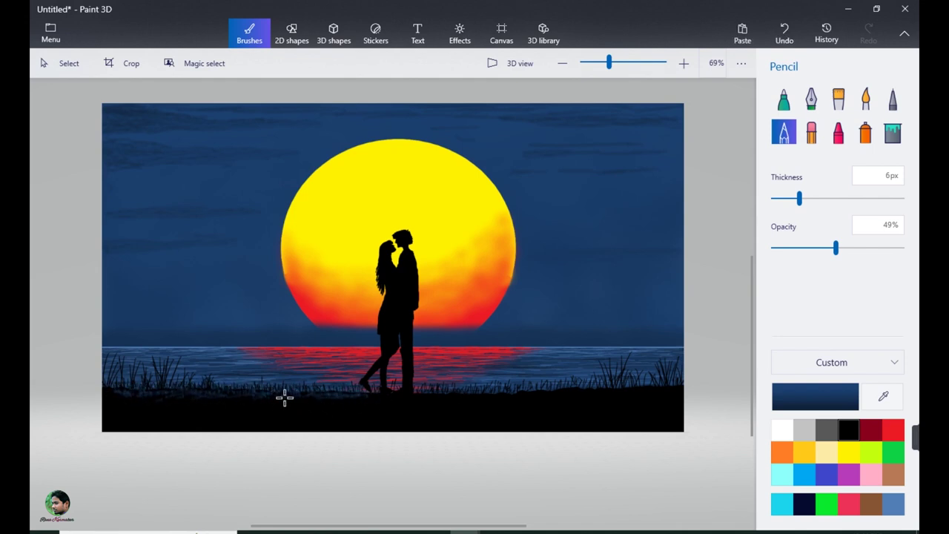
mouse_move(285, 399)
mouse_down()
mouse_move(554, 403)
mouse_move(424, 401)
mouse_move(666, 386)
mouse_move(657, 396)
mouse_move(528, 394)
mouse_up()
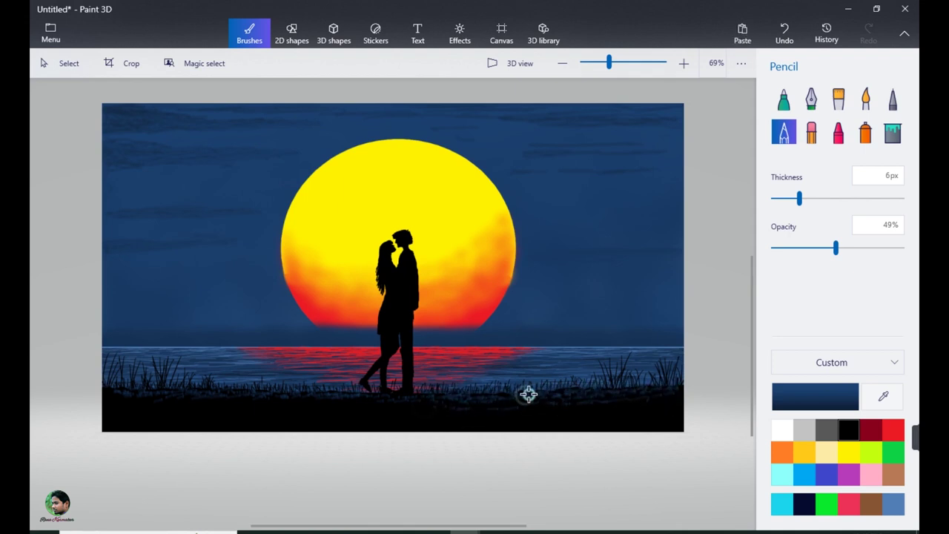
drag(470, 409, 512, 410)
Step: Add fainter dark blue strokes across the shore with the Pencil, first at 18% opacity and again slightly stronger
drag(836, 247, 796, 248)
mouse_move(312, 401)
mouse_down()
mouse_move(220, 402)
mouse_move(150, 419)
mouse_move(154, 403)
mouse_up()
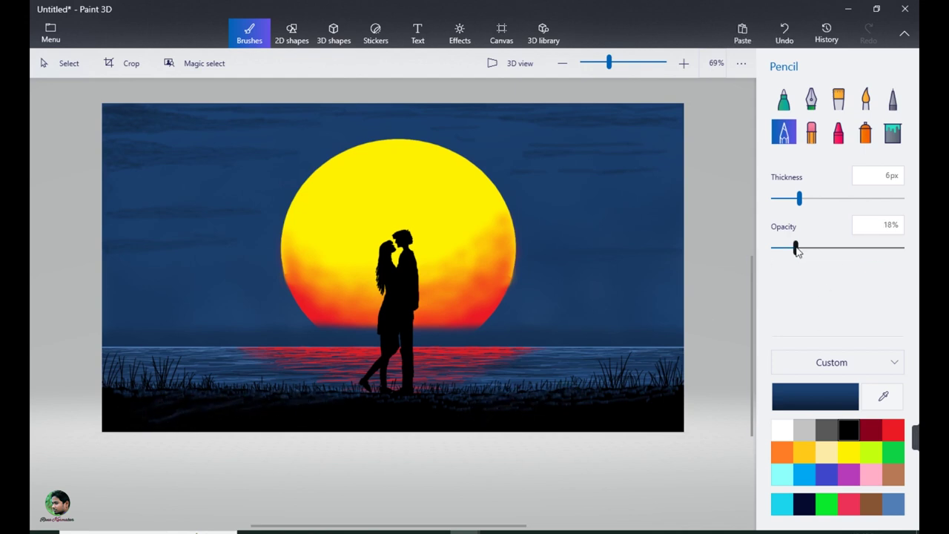
drag(795, 248, 808, 249)
mouse_move(194, 402)
mouse_down()
mouse_move(136, 415)
mouse_move(124, 408)
mouse_move(279, 401)
mouse_move(230, 413)
mouse_move(386, 420)
mouse_move(307, 398)
mouse_move(339, 398)
mouse_move(337, 412)
mouse_move(277, 415)
mouse_move(670, 399)
mouse_move(621, 408)
mouse_move(524, 402)
mouse_move(564, 401)
mouse_up()
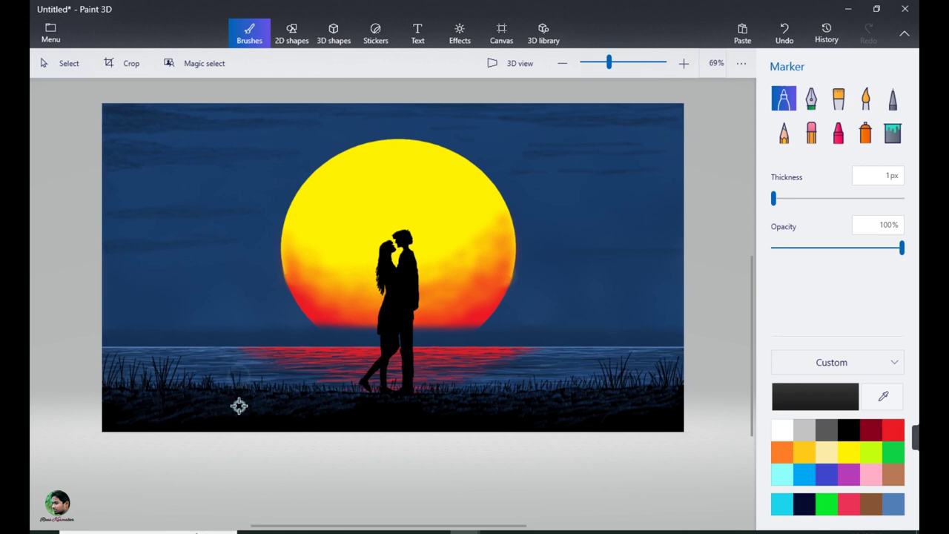
Step: Draw more tall black grass blades over the textured ground on both sides of the couple with the Marker at 1 px and 100% opacity
mouse_move(207, 414)
mouse_down()
mouse_move(213, 371)
mouse_move(225, 368)
mouse_up()
drag(276, 427, 267, 389)
mouse_move(211, 408)
mouse_down()
mouse_move(202, 375)
mouse_move(186, 373)
mouse_up()
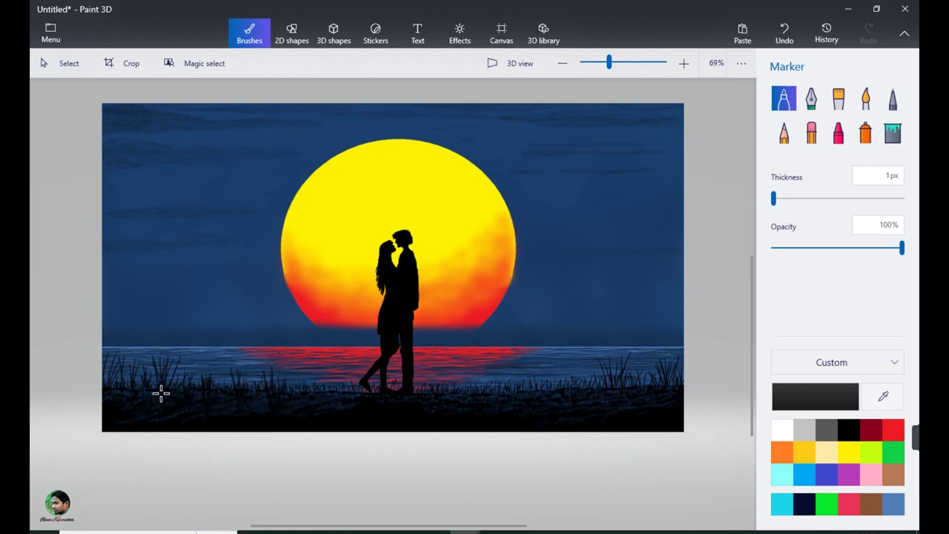
drag(123, 413, 112, 381)
drag(617, 413, 627, 370)
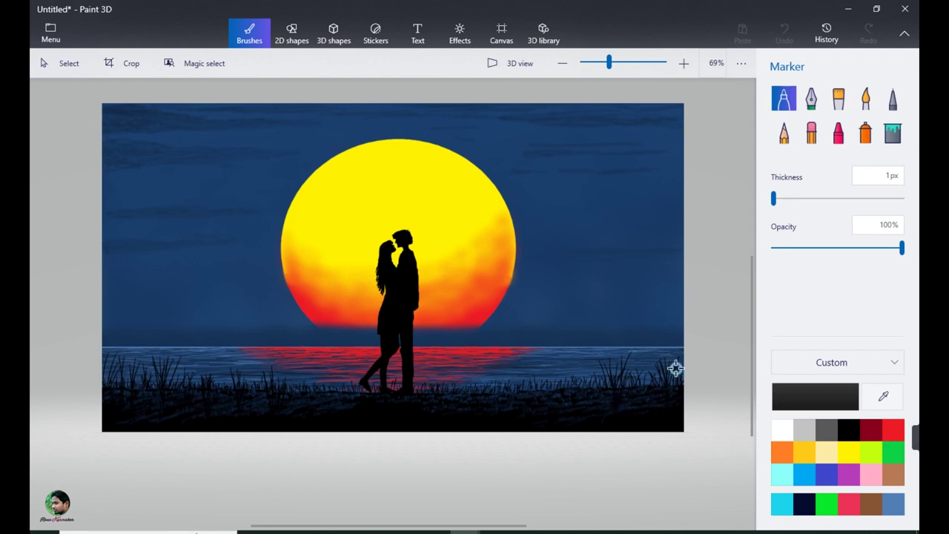
drag(584, 407, 578, 370)
mouse_move(559, 418)
mouse_down()
mouse_move(542, 347)
mouse_move(571, 391)
mouse_up()
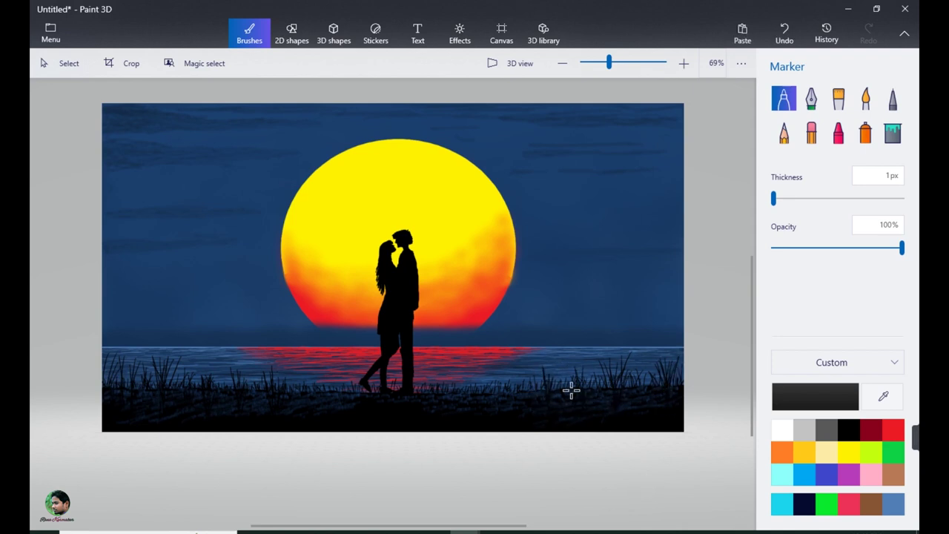
Step: Sign the painting in its lower-right corner with the 1 px Pixel pen, using a dark blue sampled from the picture
click(892, 98)
click(883, 396)
click(632, 330)
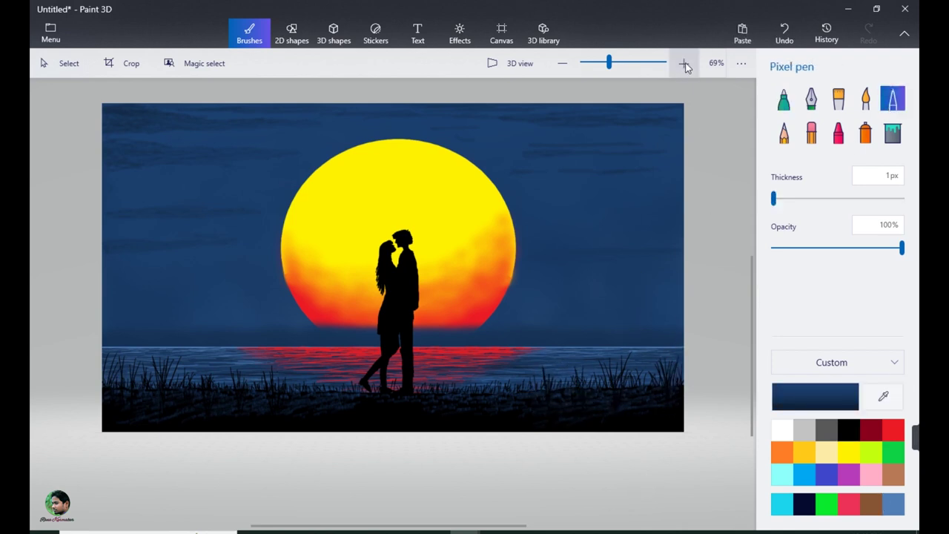
click(683, 63)
drag(467, 525, 545, 525)
drag(752, 371, 752, 400)
drag(631, 455, 686, 449)
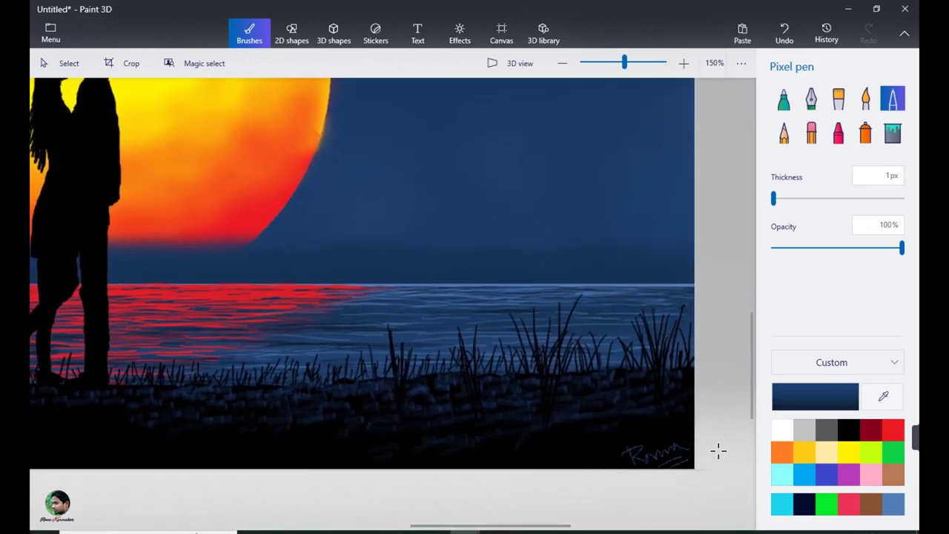
click(563, 63)
drag(752, 301, 752, 286)
click(563, 63)
drag(599, 526, 455, 524)
drag(752, 334, 752, 341)
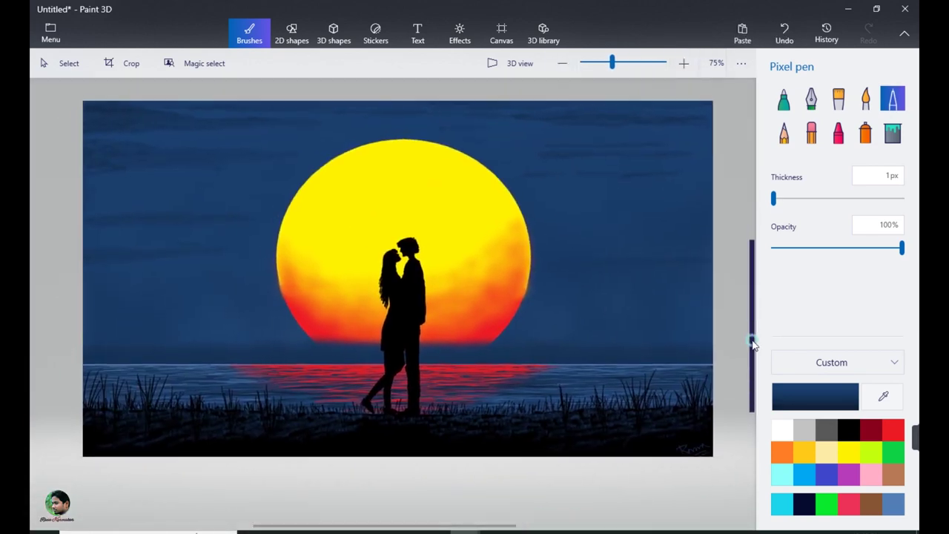